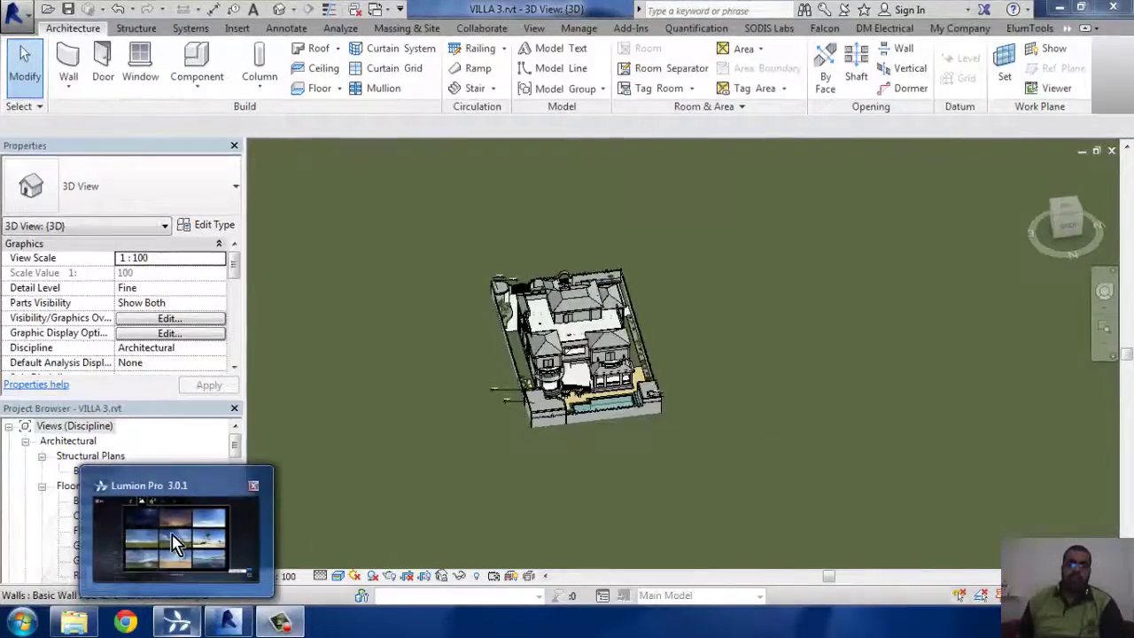
Glance at Lumion, then open the Lumion Bridge 0.9.4 beta export dialog from Revit's External Tools
click(188, 526)
mouse_move(567, 239)
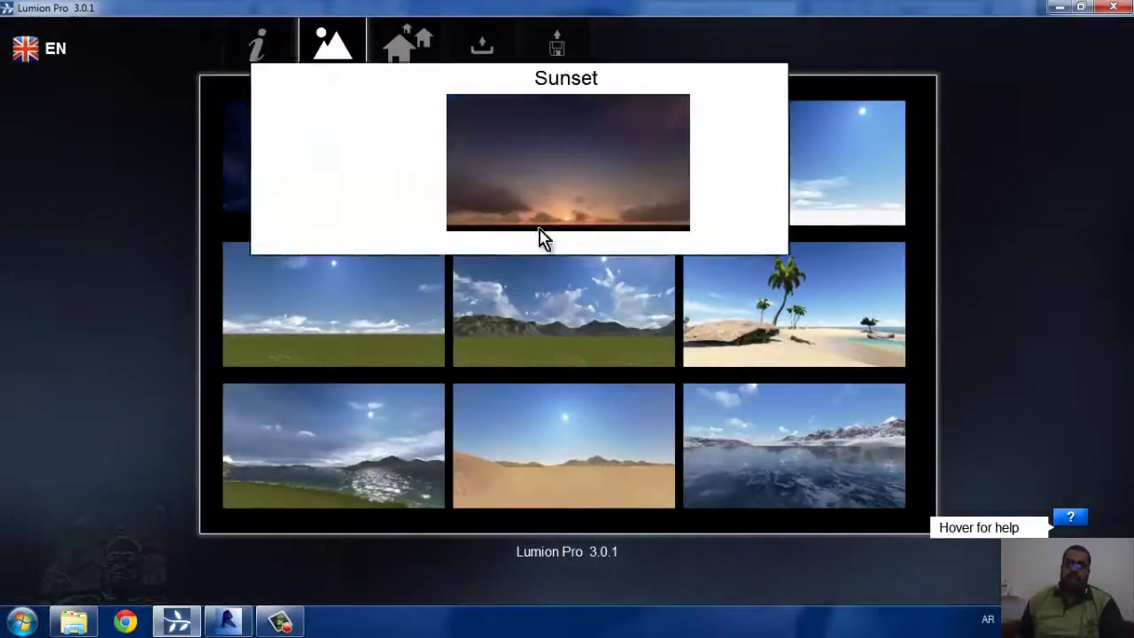
click(227, 618)
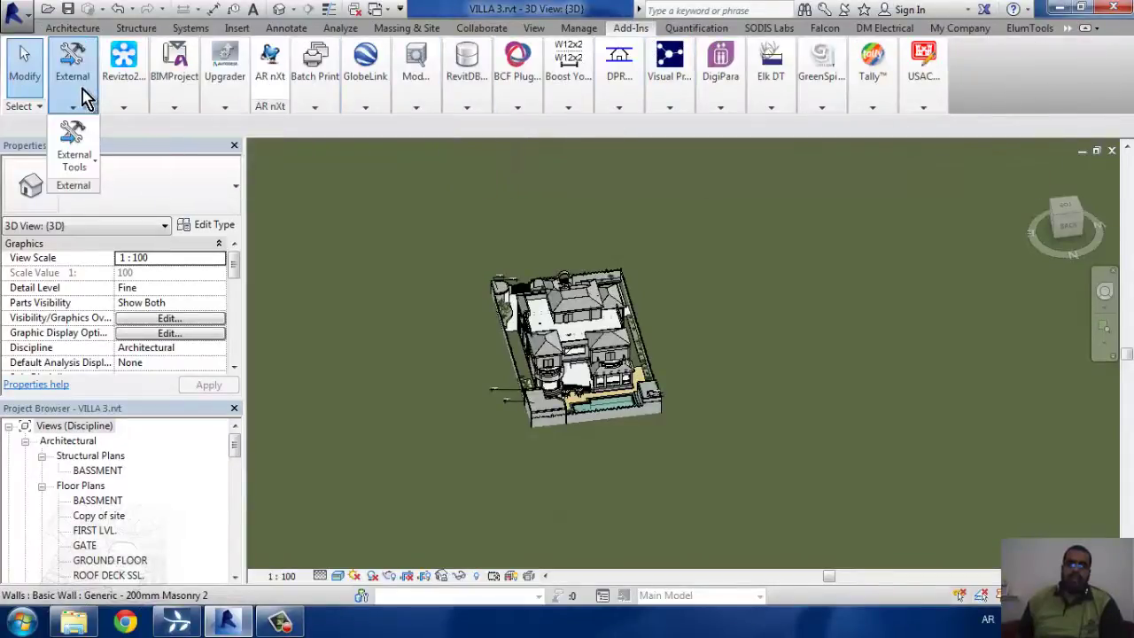
click(82, 175)
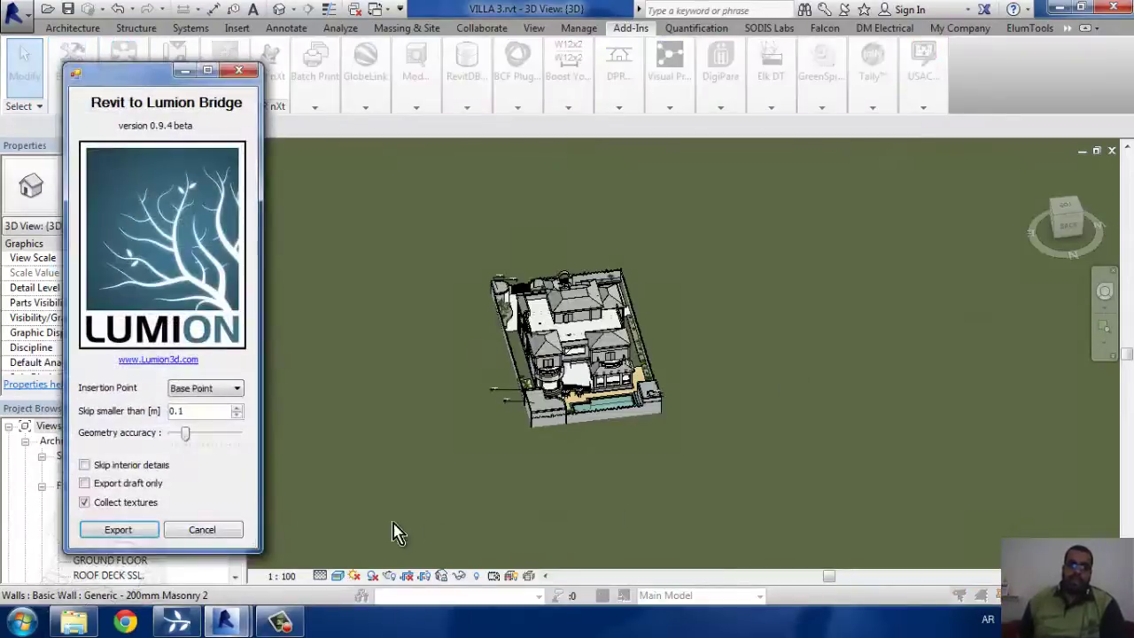
Export the villa with Base Point insertion as the COLLADA file 'VILLA 3 2.dae' on the Desktop
click(231, 393)
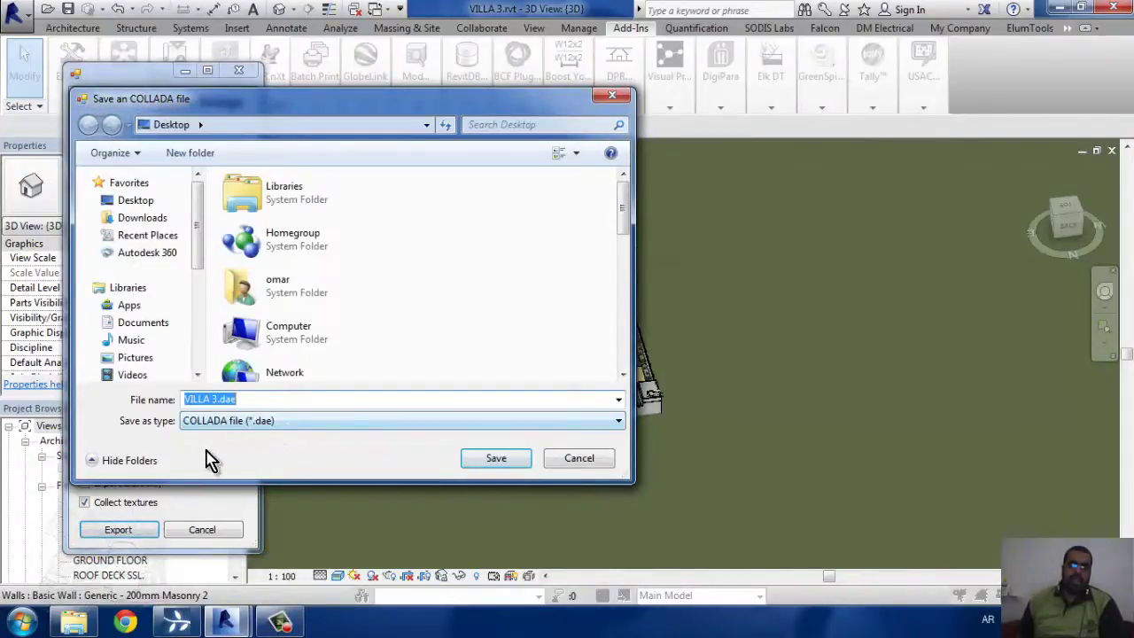
click(301, 434)
click(302, 434)
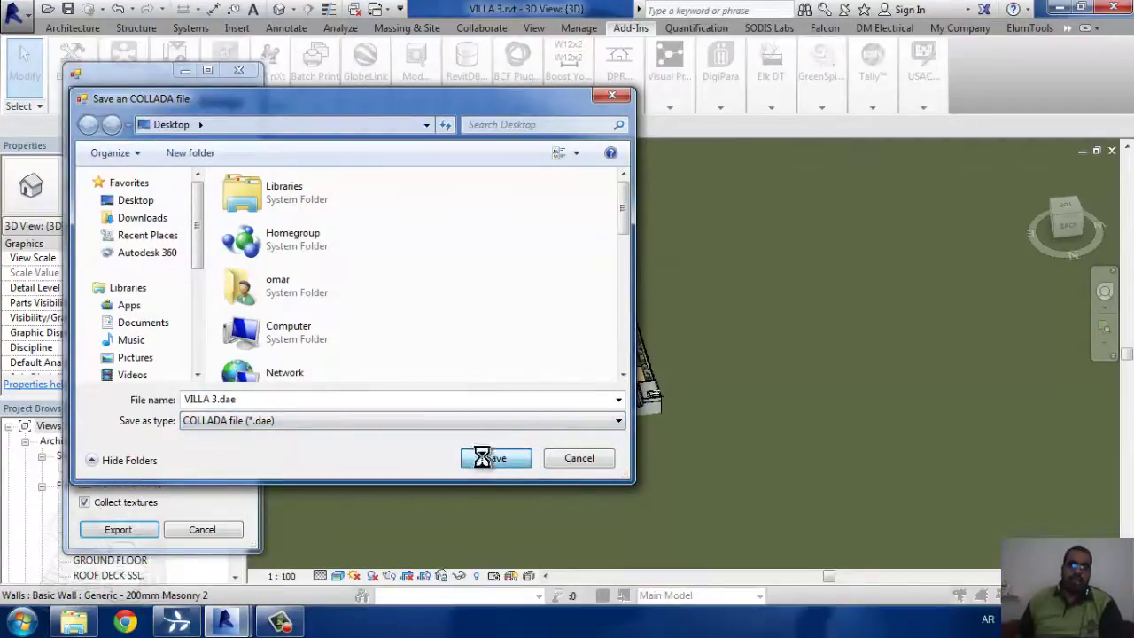
click(684, 321)
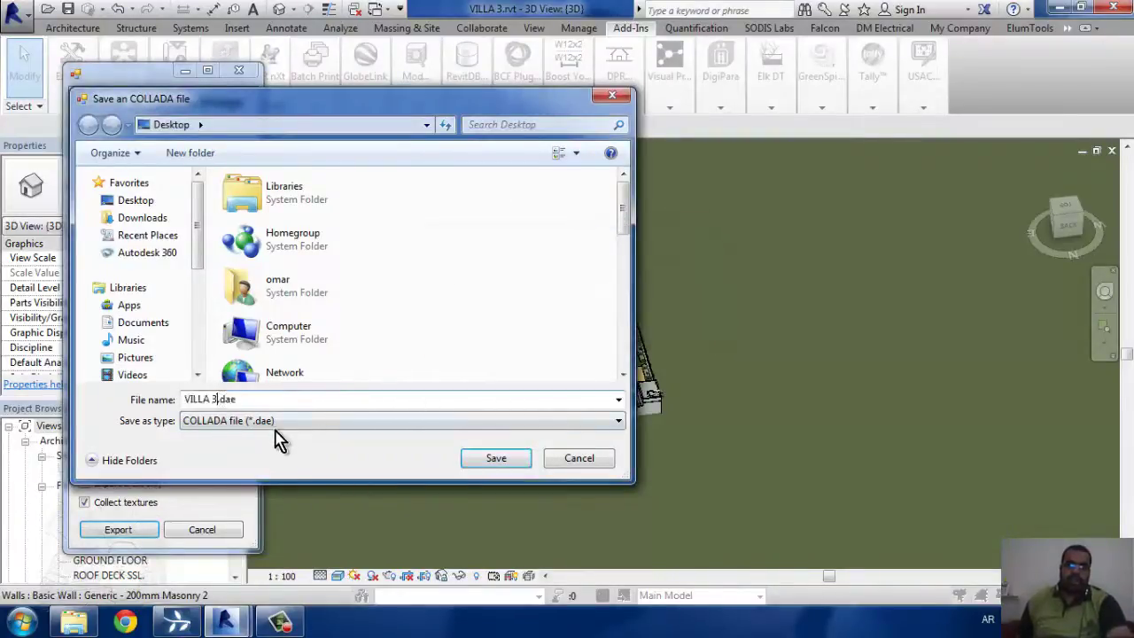
text(2)
click(493, 468)
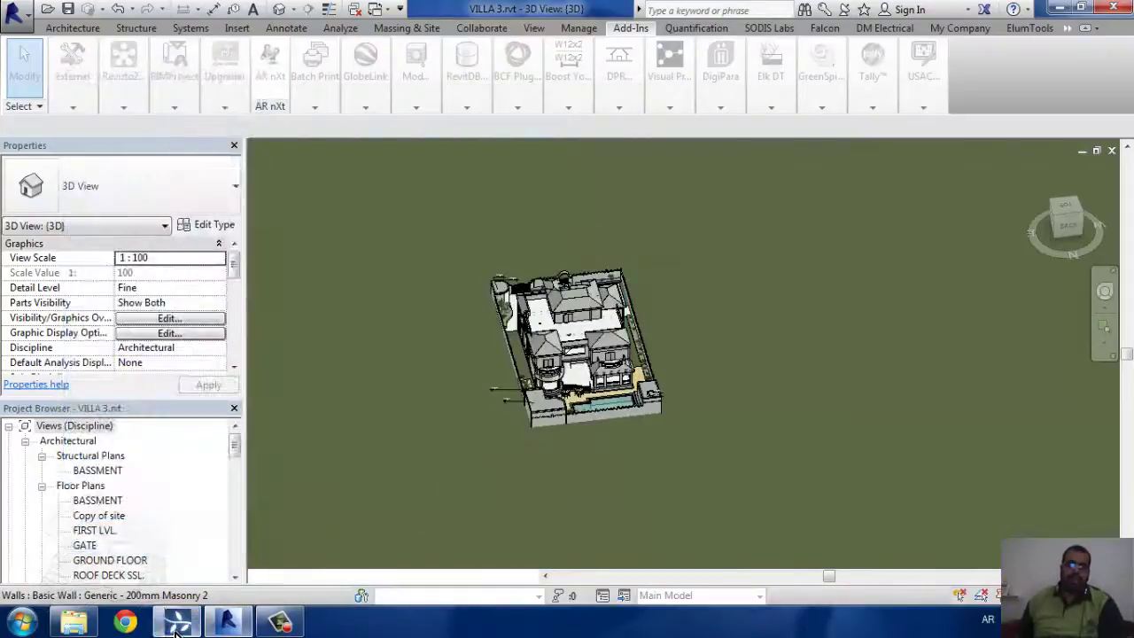
Switch to Lumion and load the Sunny day starting scene as a new project
click(175, 625)
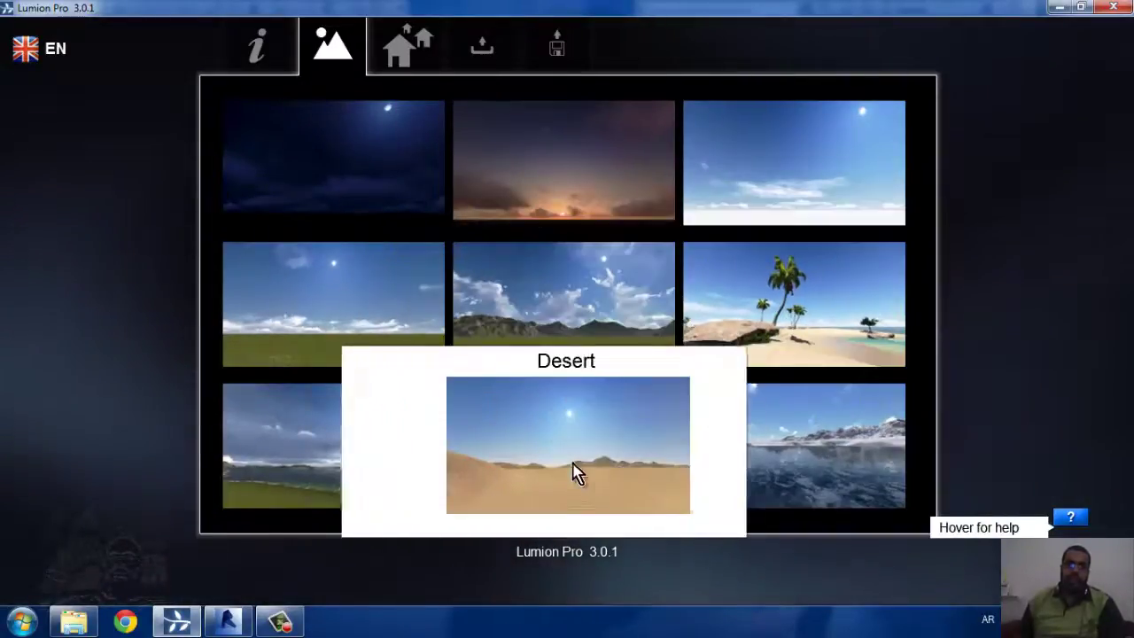
mouse_move(334, 304)
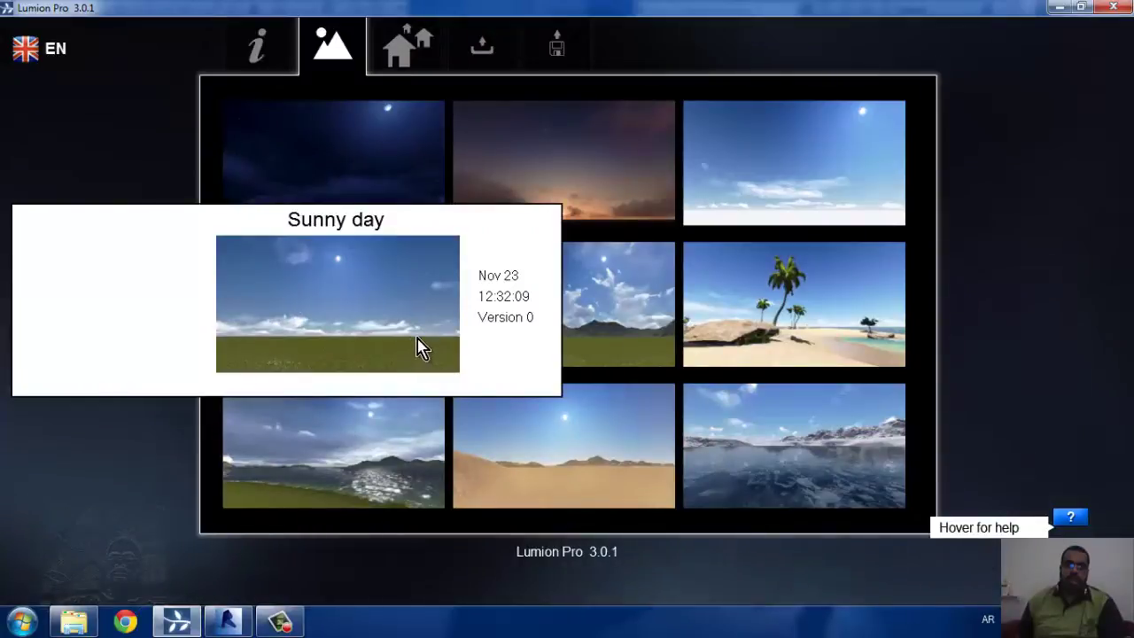
click(419, 339)
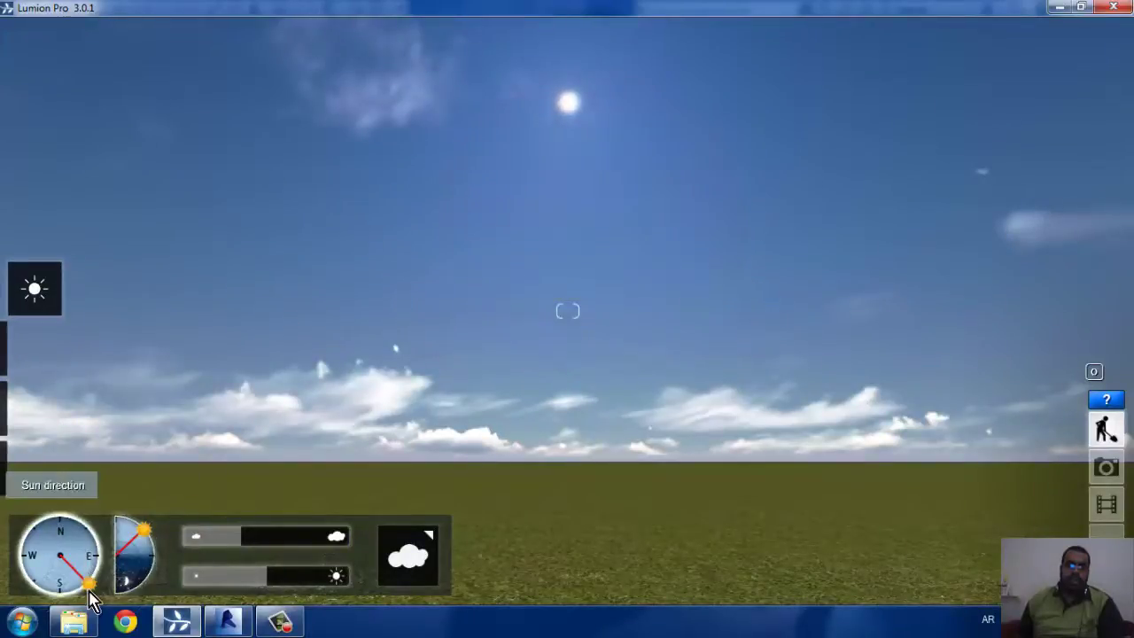
Turn the sun north-east, raise it high, and set cloud cover to 0.9
mouse_move(92, 599)
mouse_down()
mouse_move(79, 541)
mouse_move(148, 584)
mouse_up()
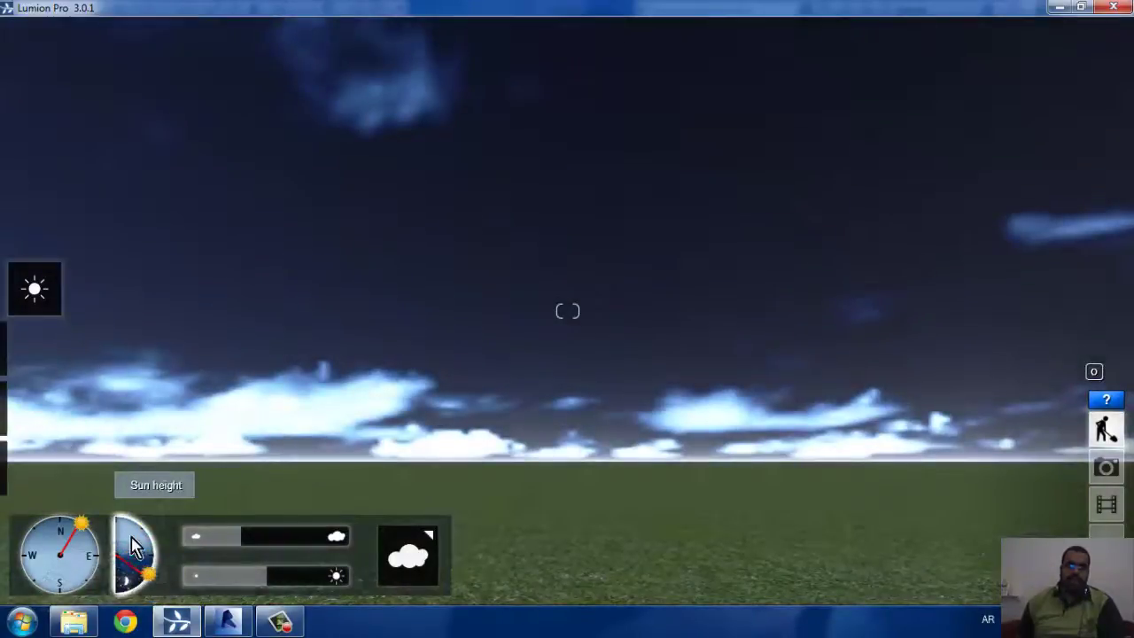
drag(133, 544, 147, 533)
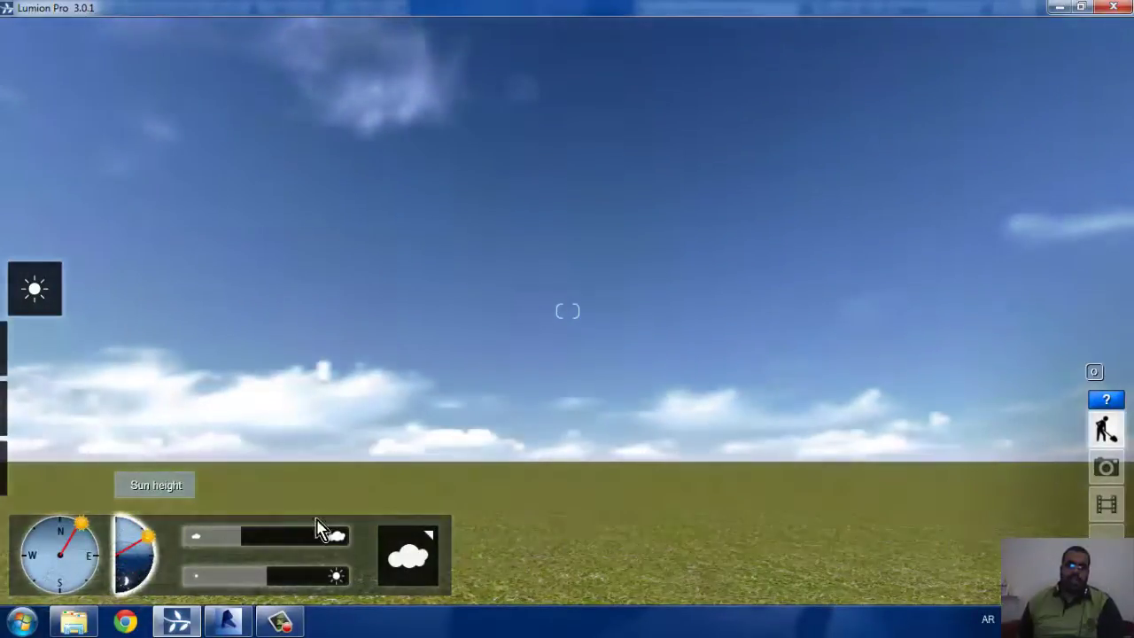
click(315, 537)
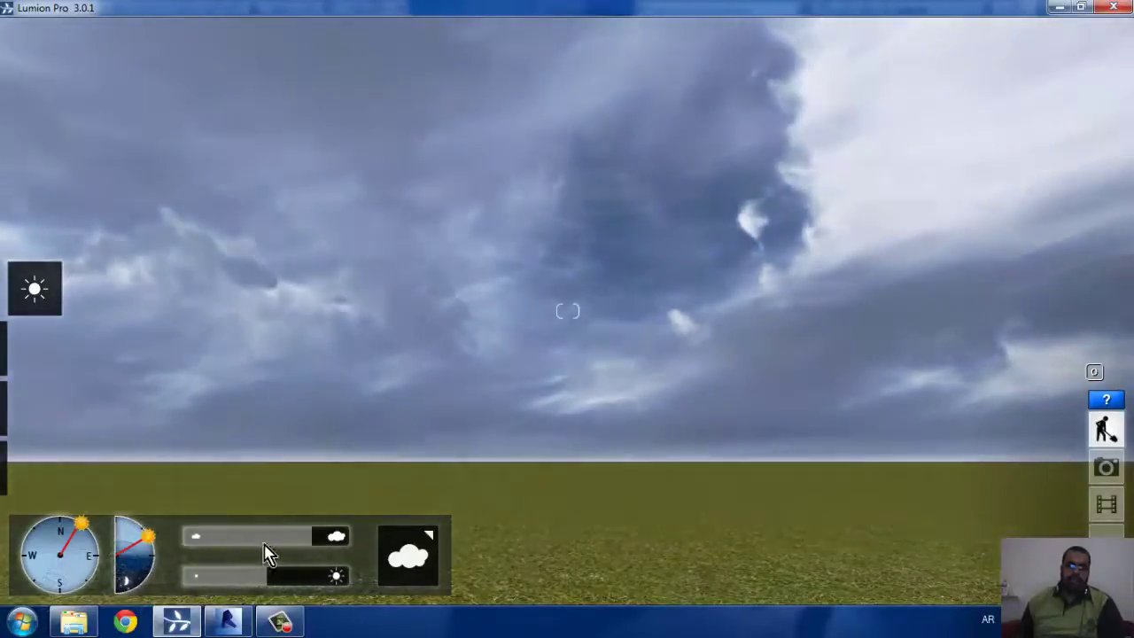
click(263, 540)
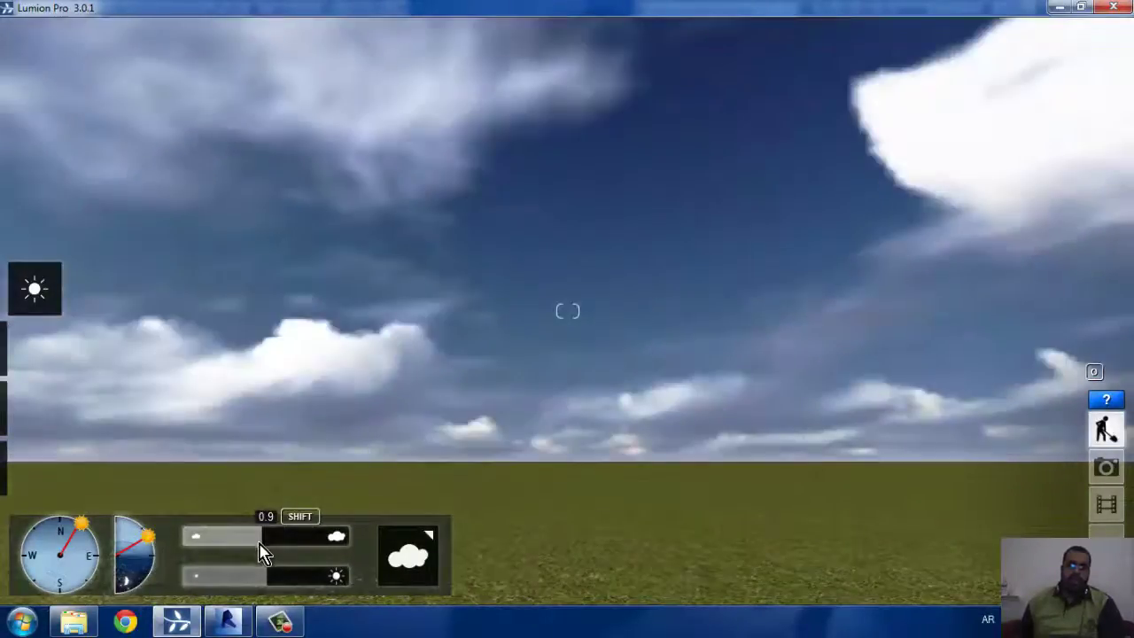
mouse_move(34, 352)
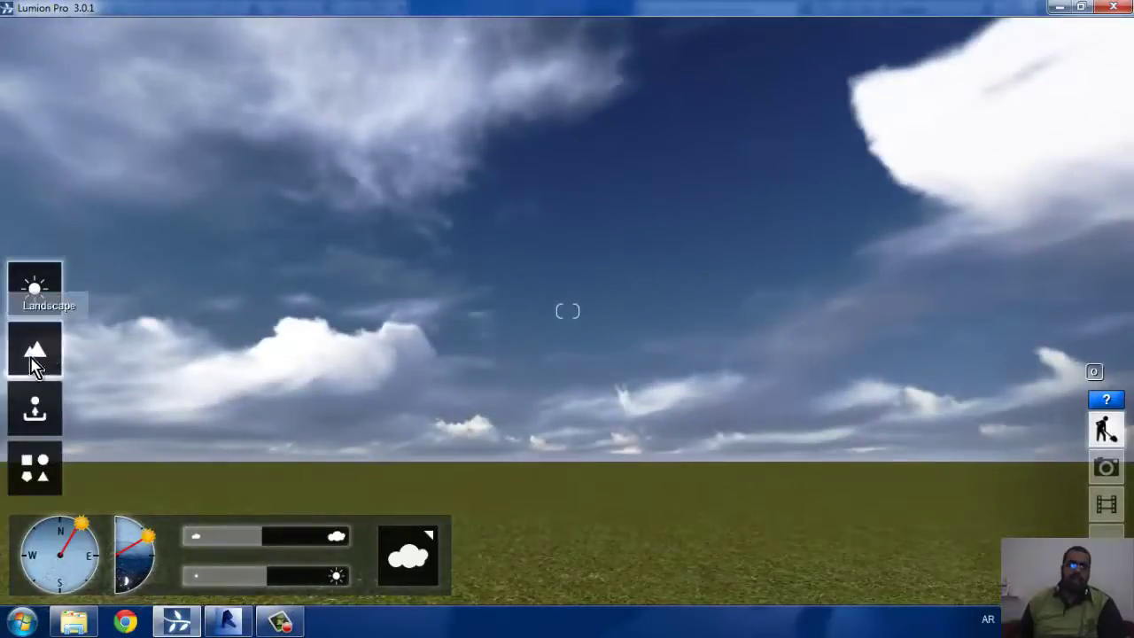
Drag the Landscape Raise brush across the terrain to lift a low hill
click(48, 360)
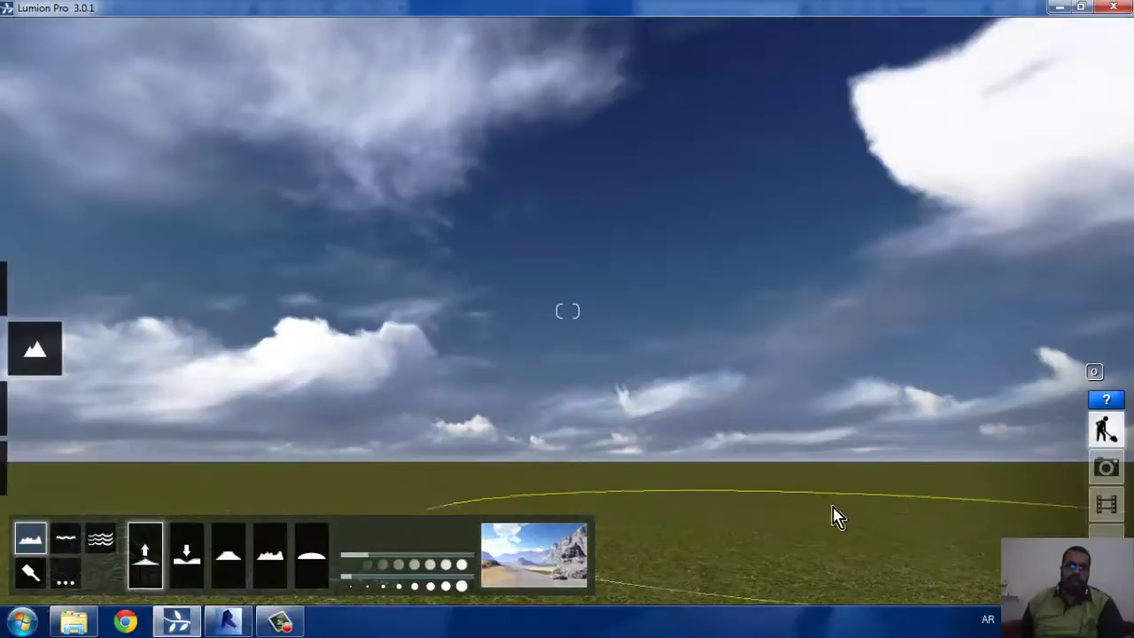
drag(806, 509, 653, 486)
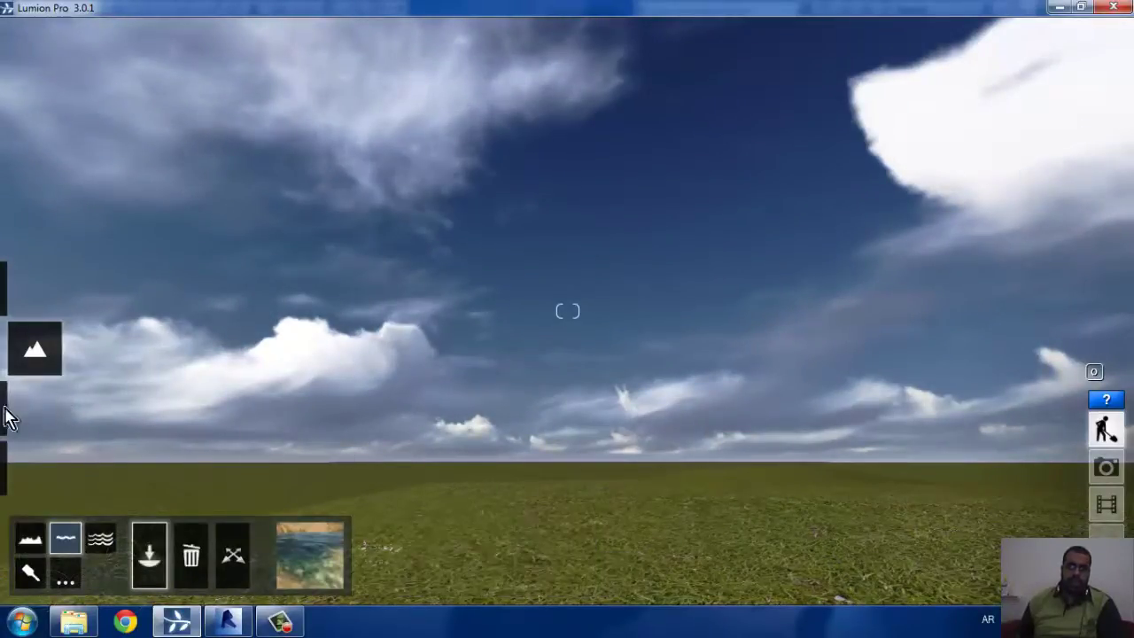
Import VILLA 3.dae as a new model and pick villa2 from the Import Library
click(44, 425)
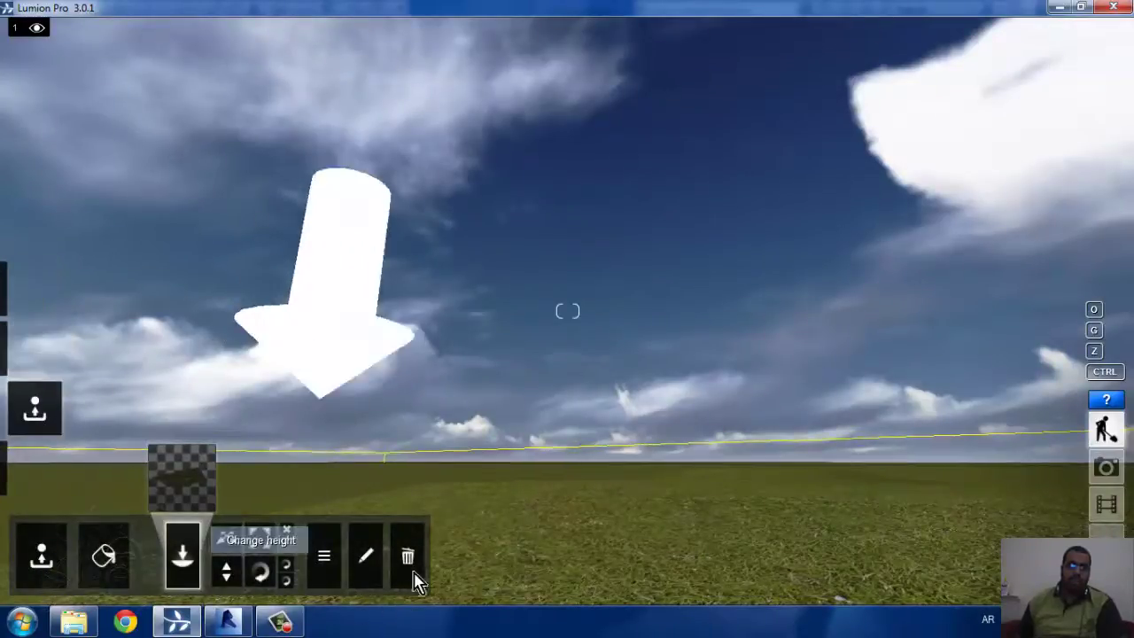
click(41, 554)
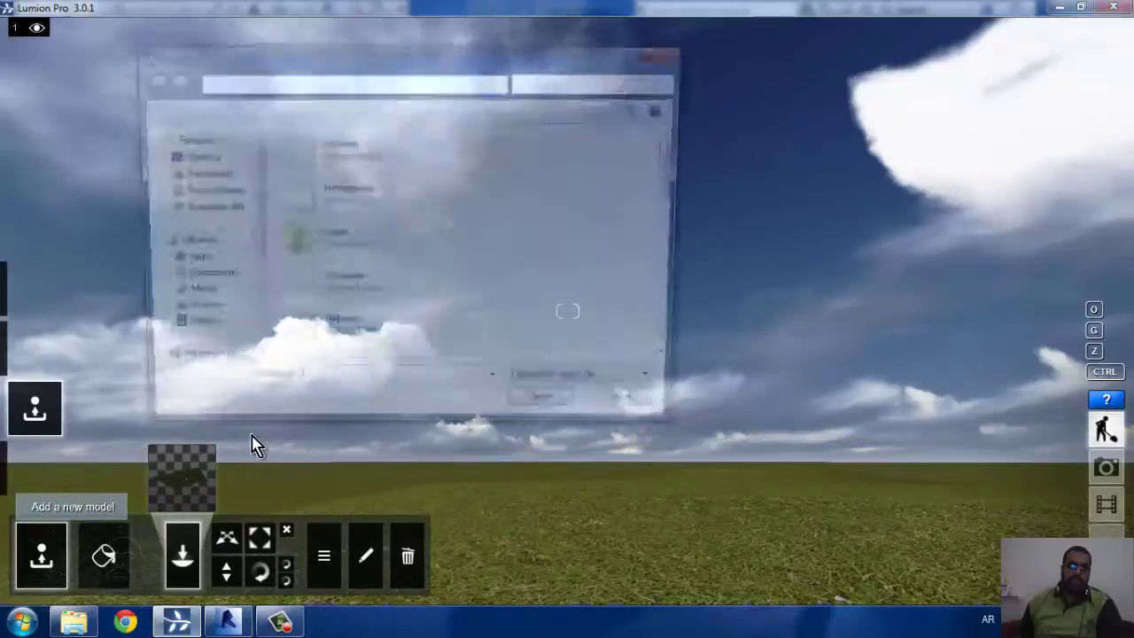
scroll(572, 248, down, 5)
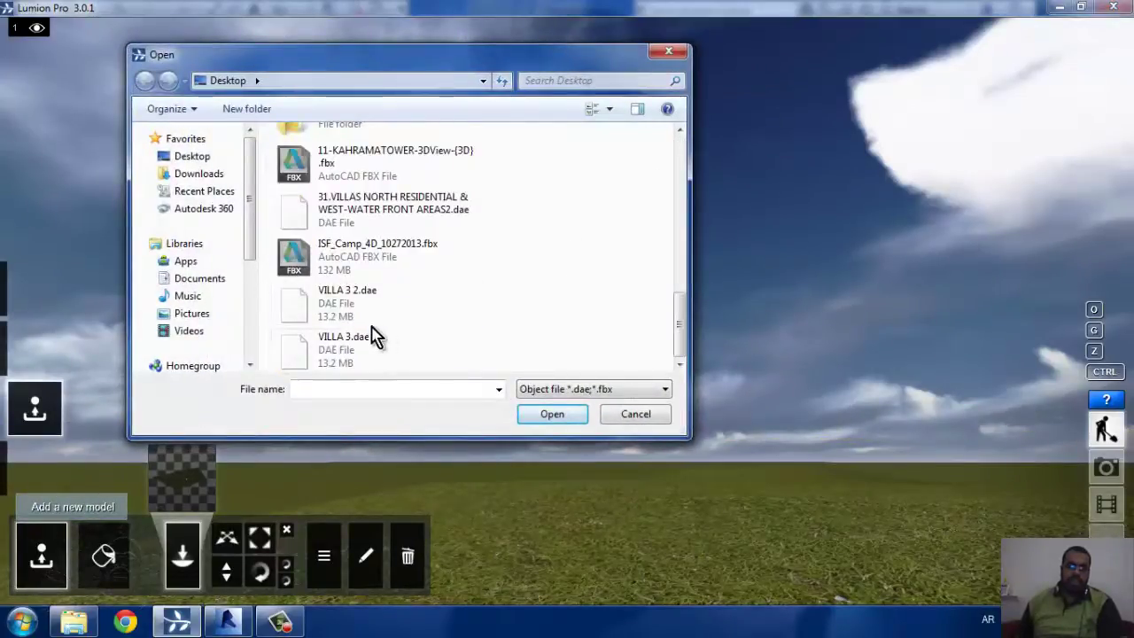
click(636, 414)
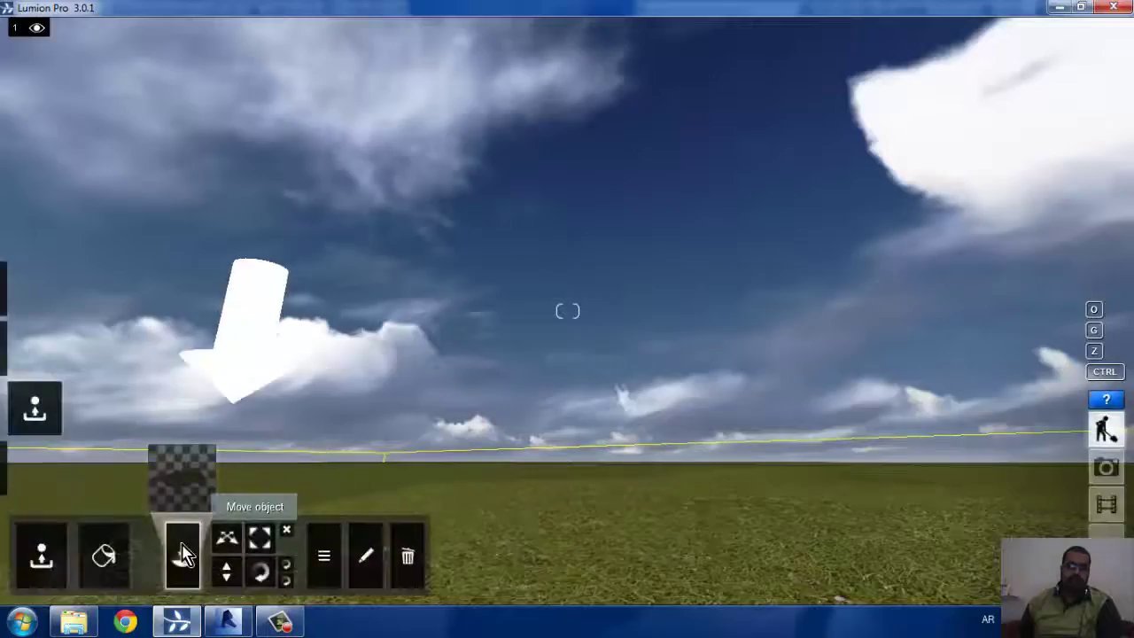
click(173, 485)
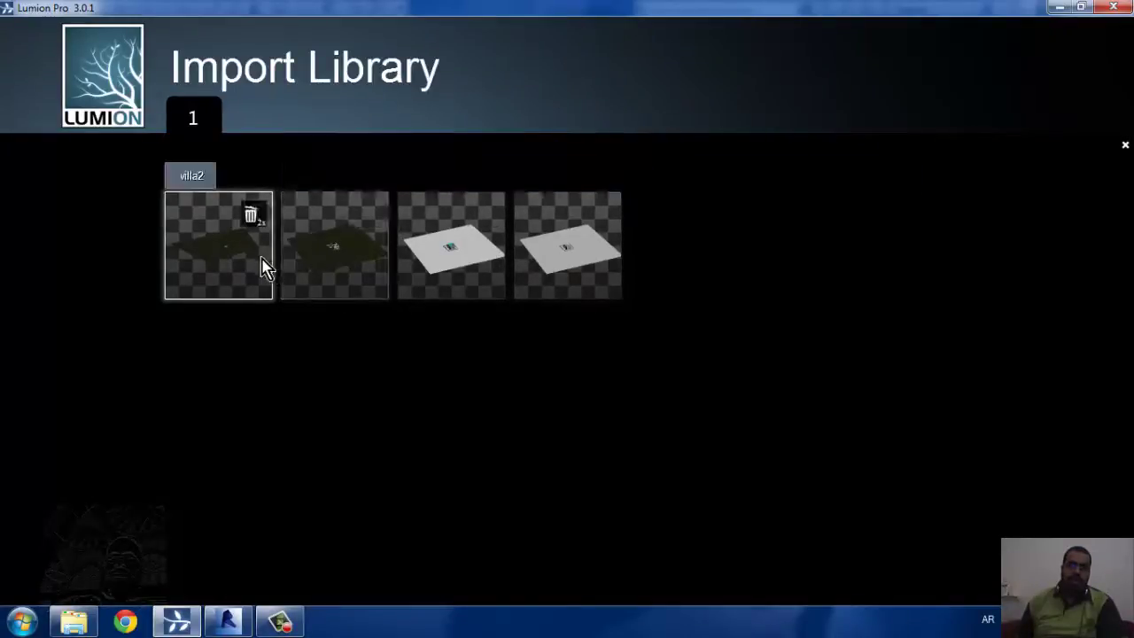
click(461, 301)
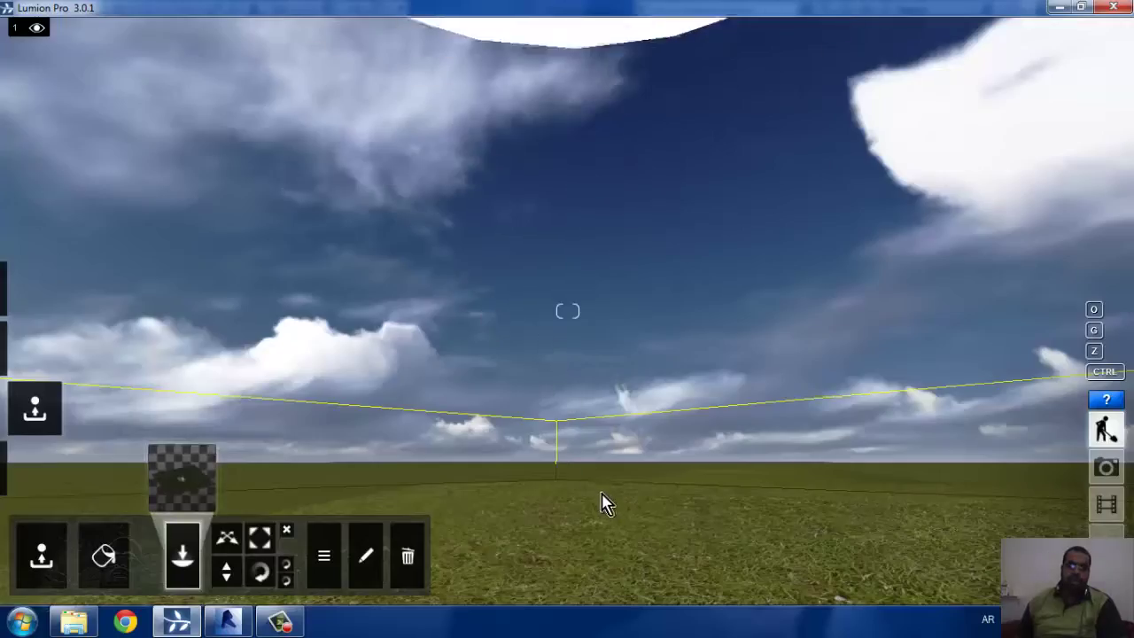
Place villa2 on the grass, then back the camera away and raise it over the house
click(690, 479)
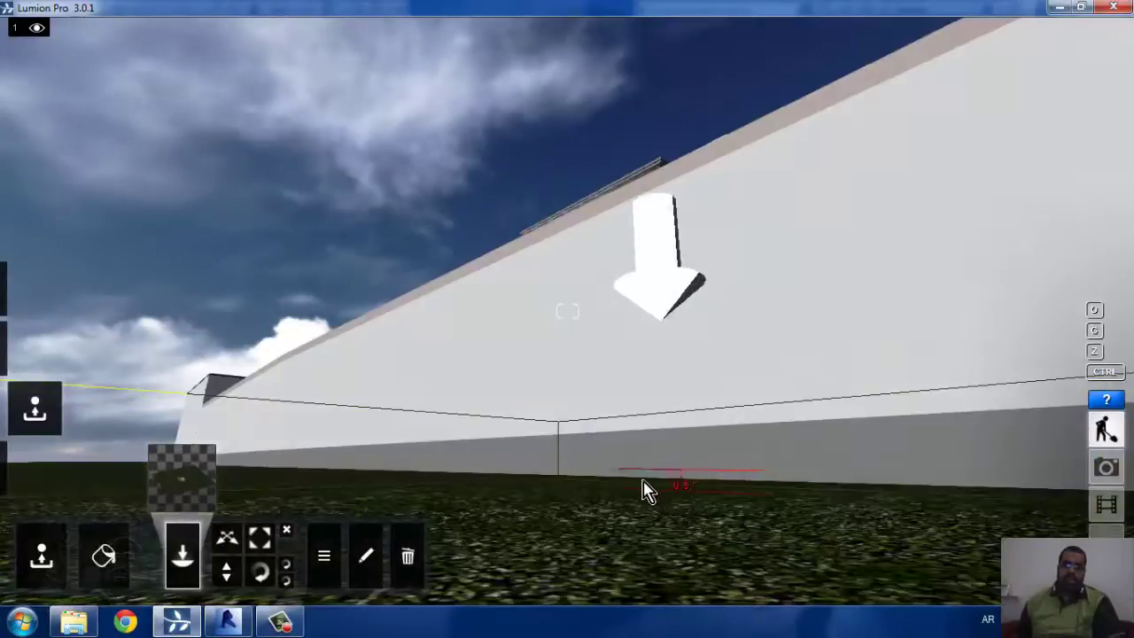
right_drag(641, 488, 603, 496)
key(s)
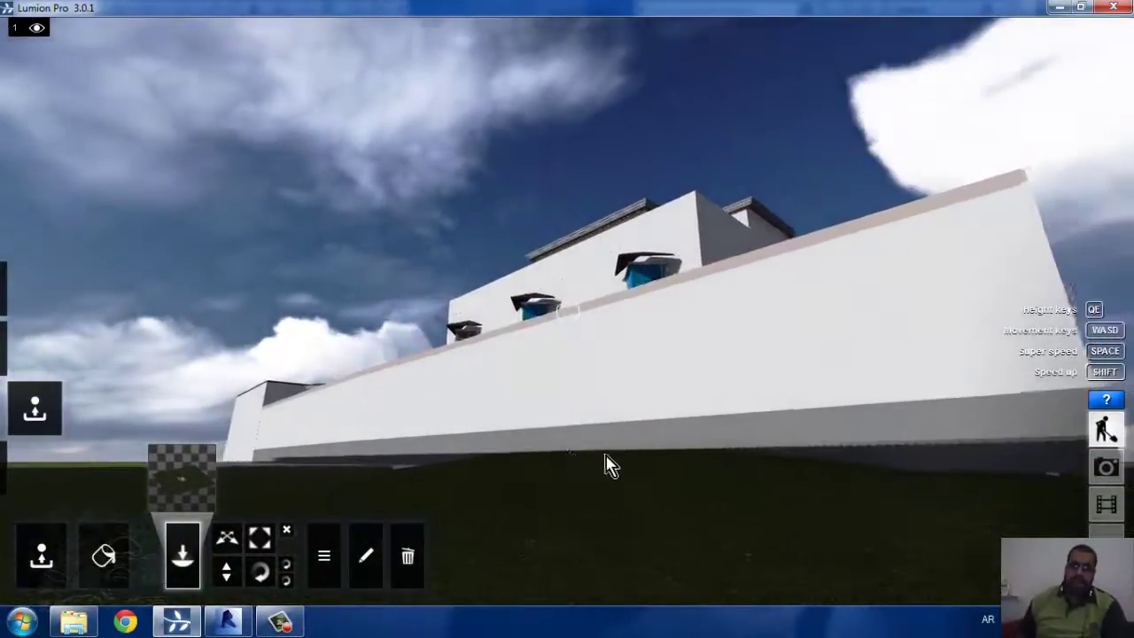
key(s)
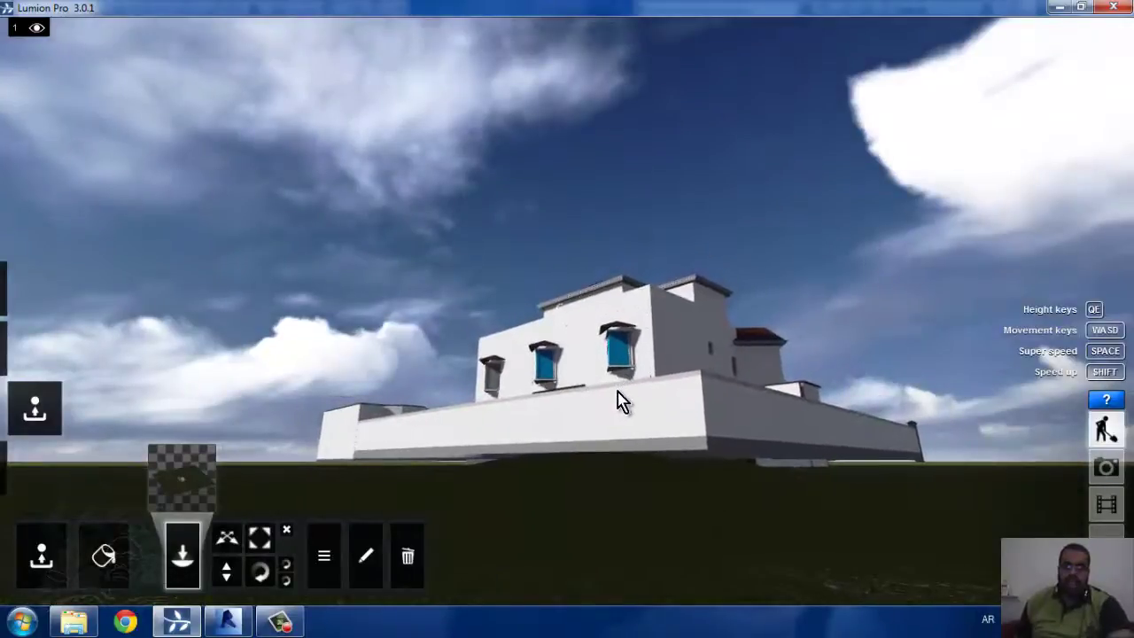
key(q)
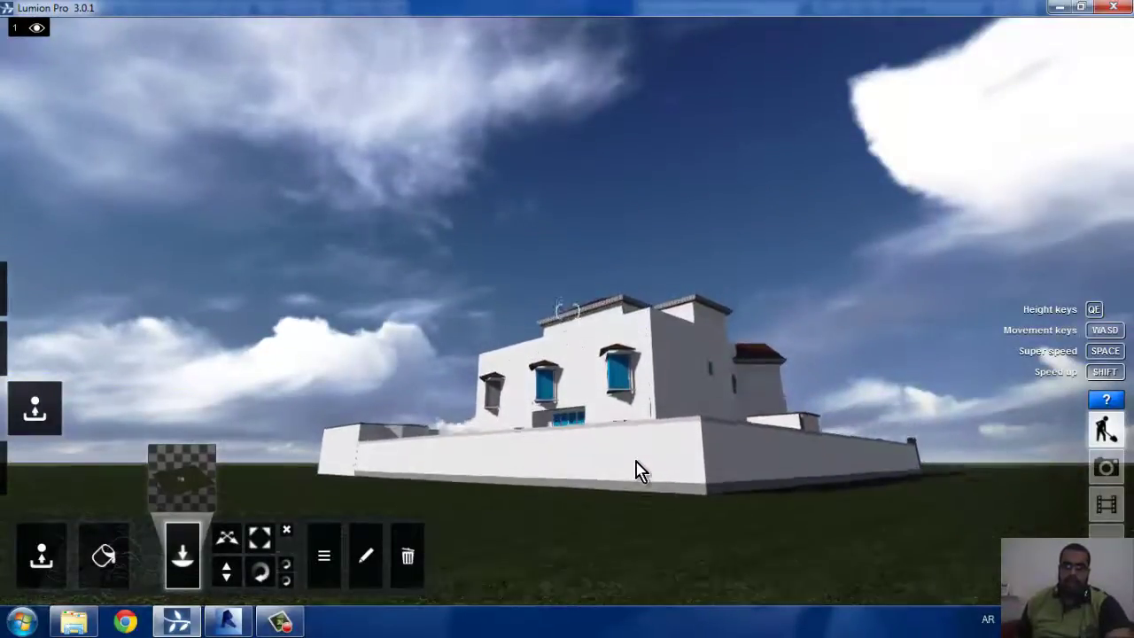
key(q)
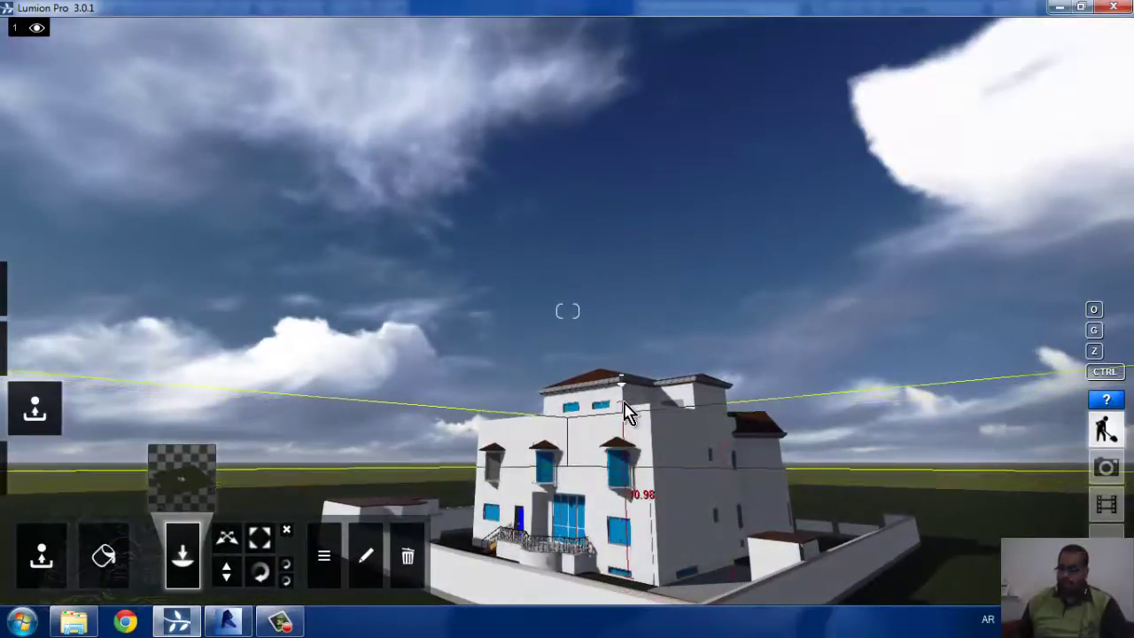
Orbit and fly the camera with WASD up close to the villa's side wall, balcony and tiled roofs
mouse_move(638, 416)
right_down()
mouse_move(623, 424)
mouse_move(645, 424)
mouse_move(590, 362)
right_up()
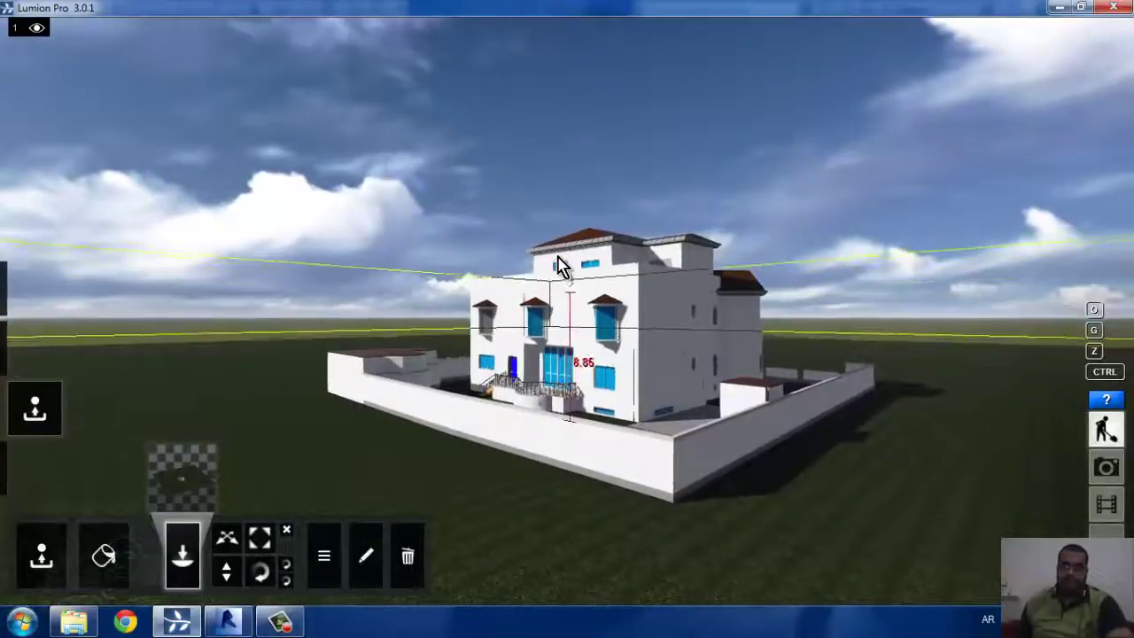
mouse_move(553, 267)
right_down()
mouse_move(545, 310)
mouse_move(567, 304)
right_up()
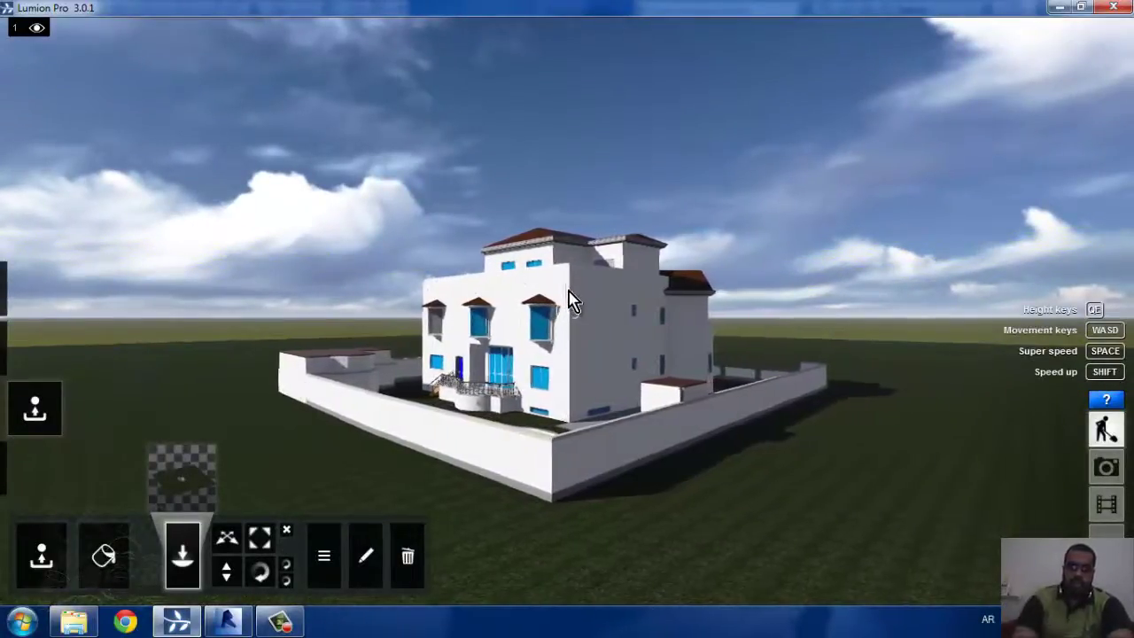
key(d)
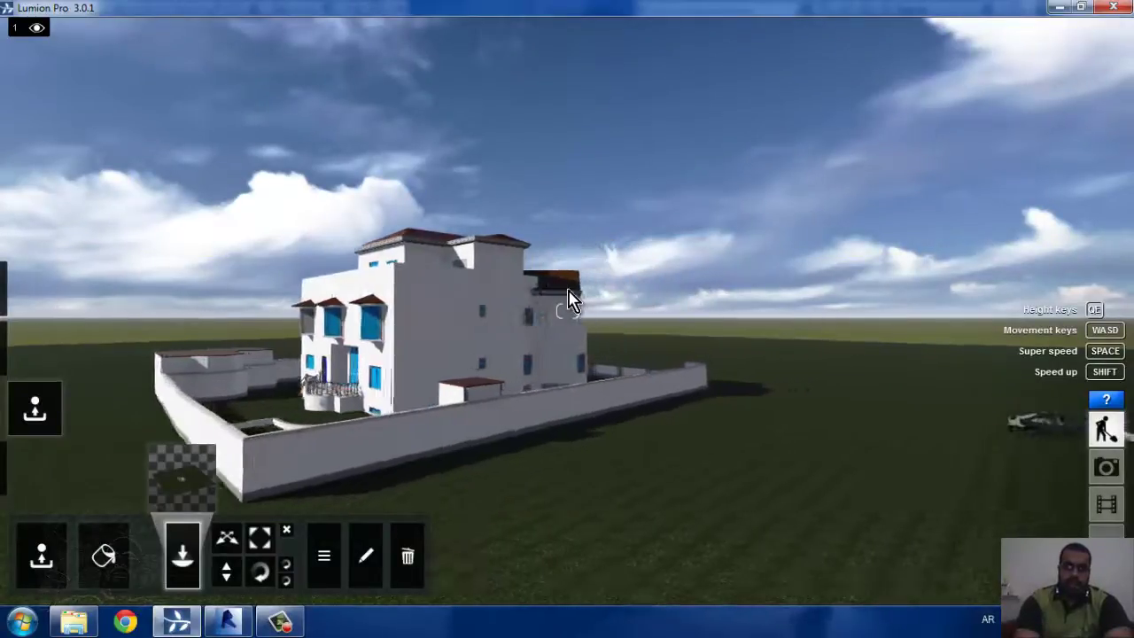
key(a)
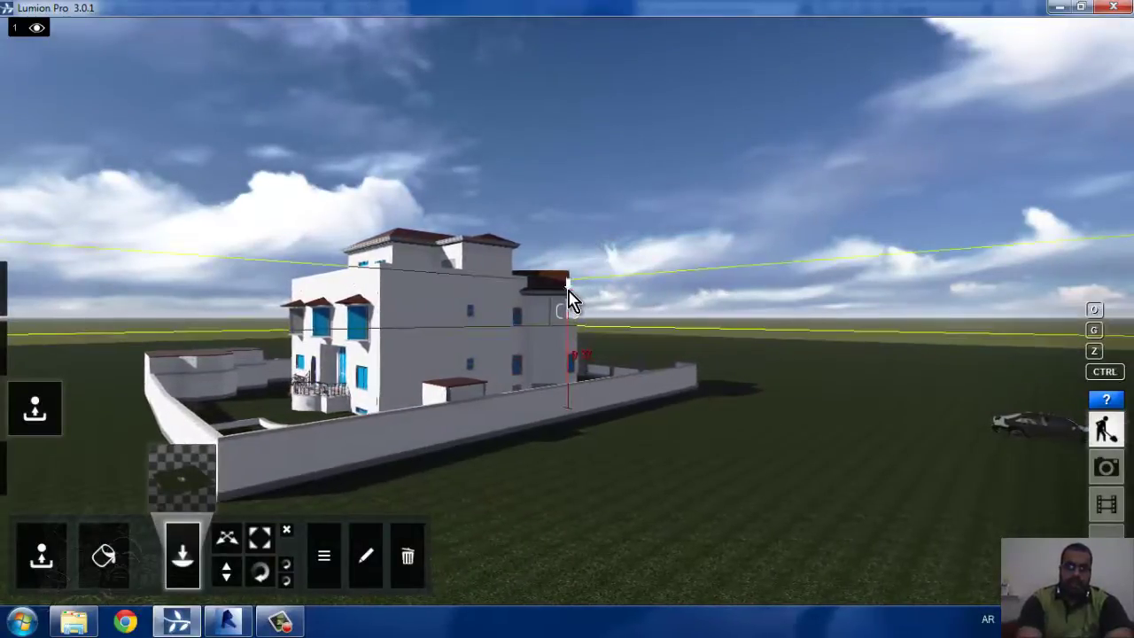
key(d)
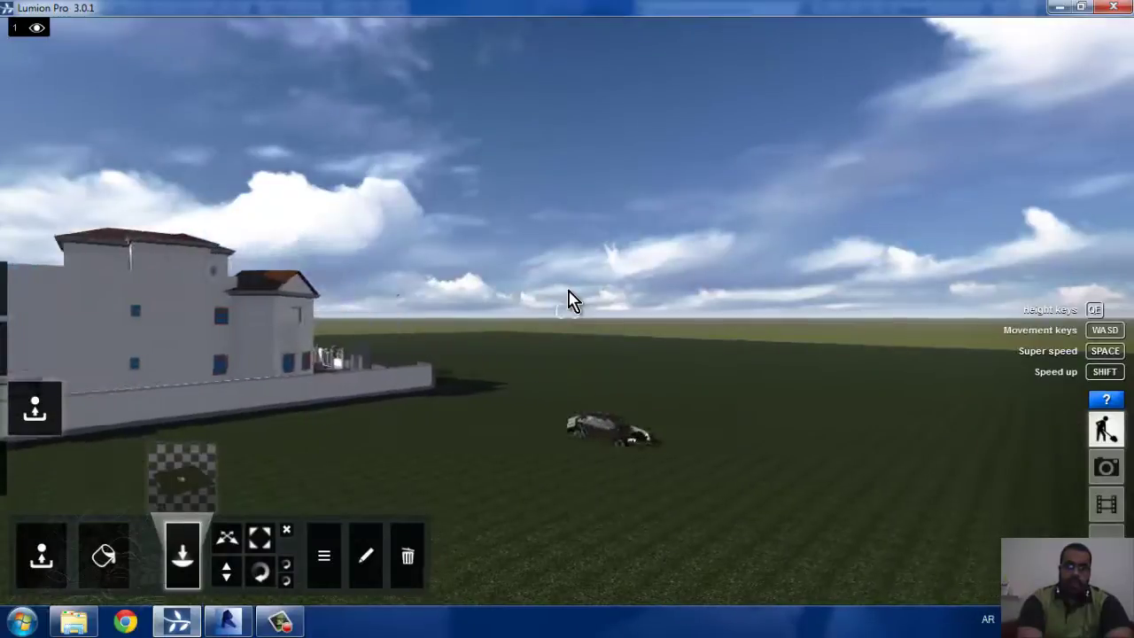
key(a)
key(a)
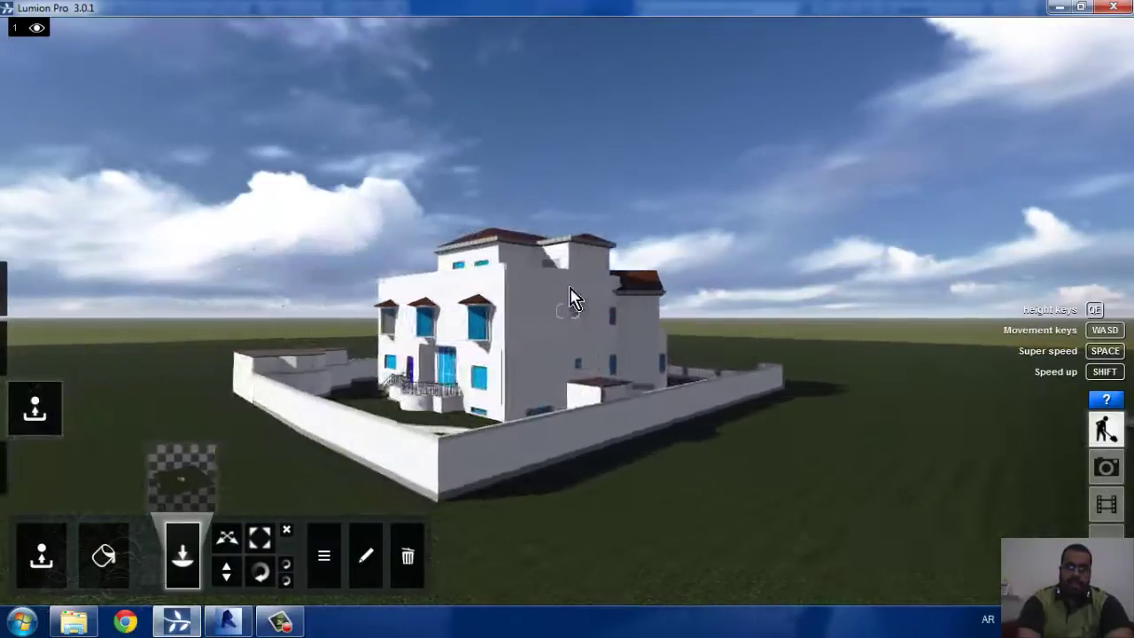
key(w)
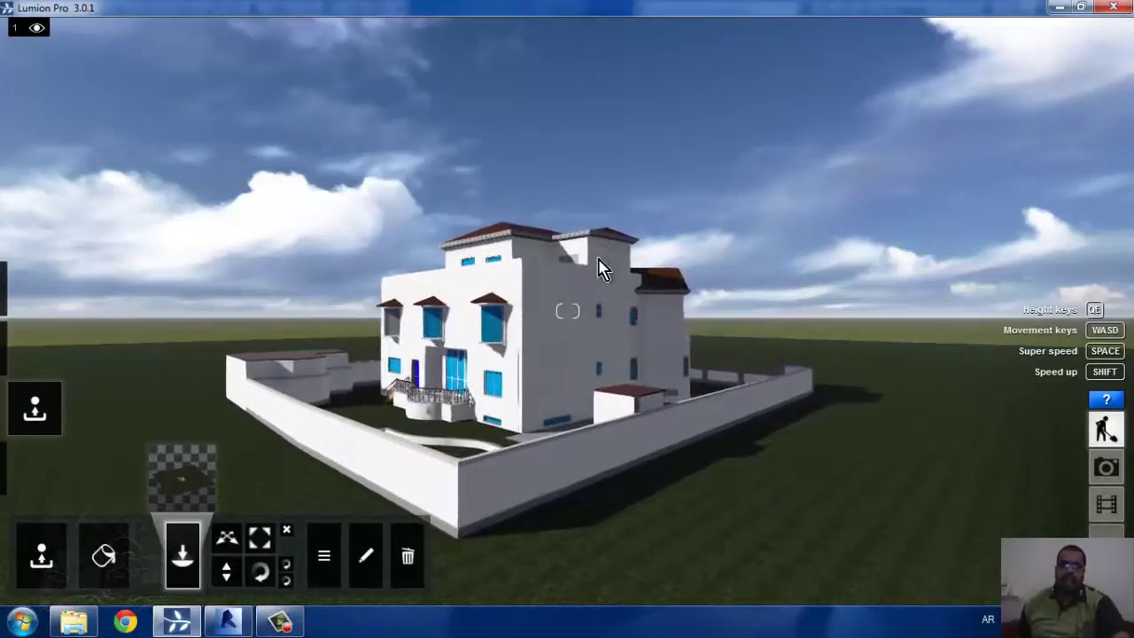
click(563, 310)
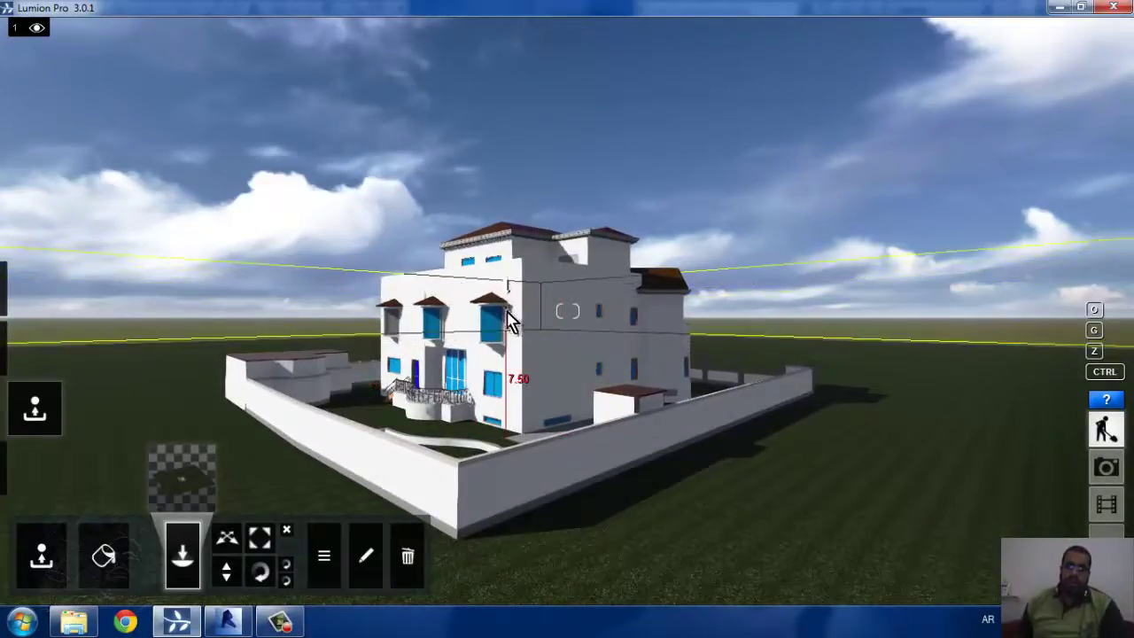
mouse_move(507, 316)
right_down()
mouse_move(536, 326)
mouse_move(524, 332)
mouse_move(899, 396)
mouse_move(682, 416)
right_up()
key(w)
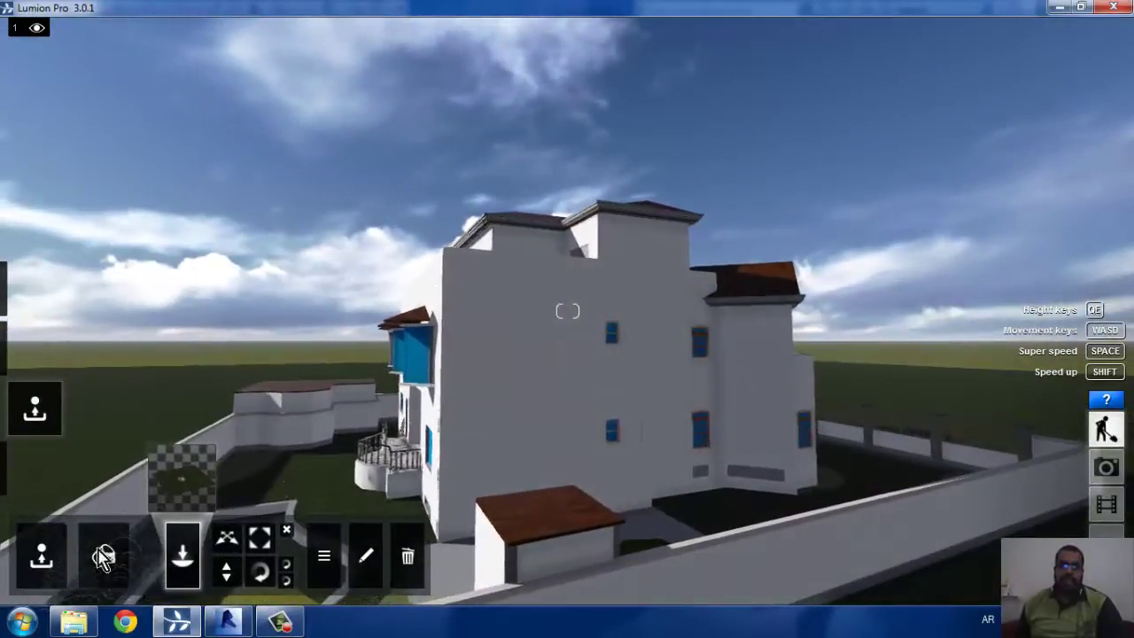
Swap the roofs' Pintura_vermelha material for Wood_Floor_004_1024, browsing Custom and Ground types
click(104, 556)
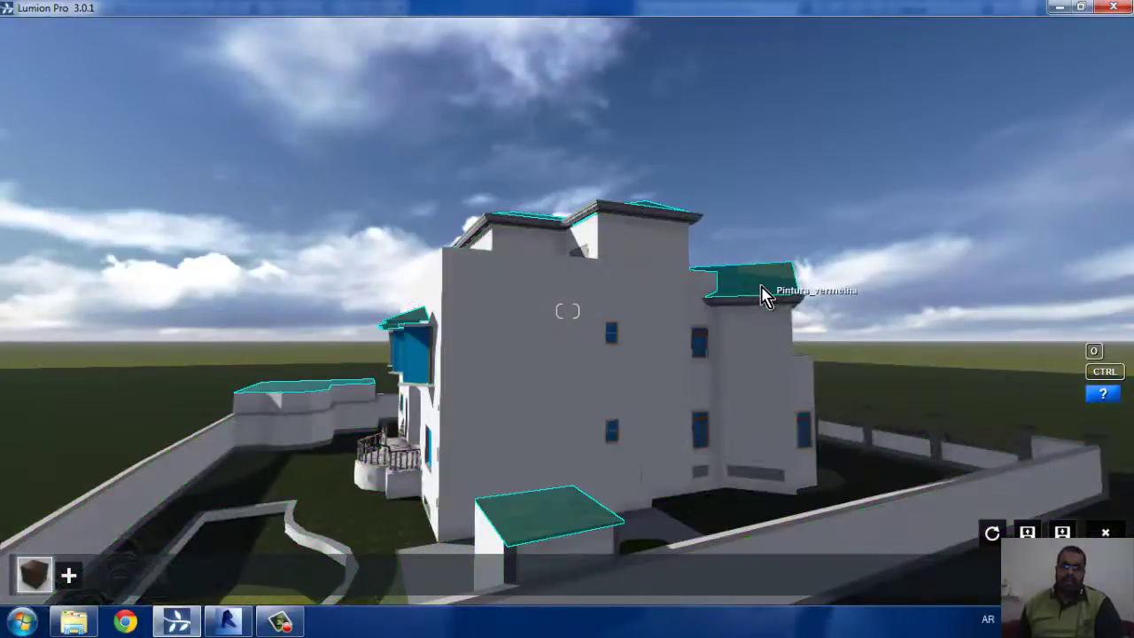
click(774, 301)
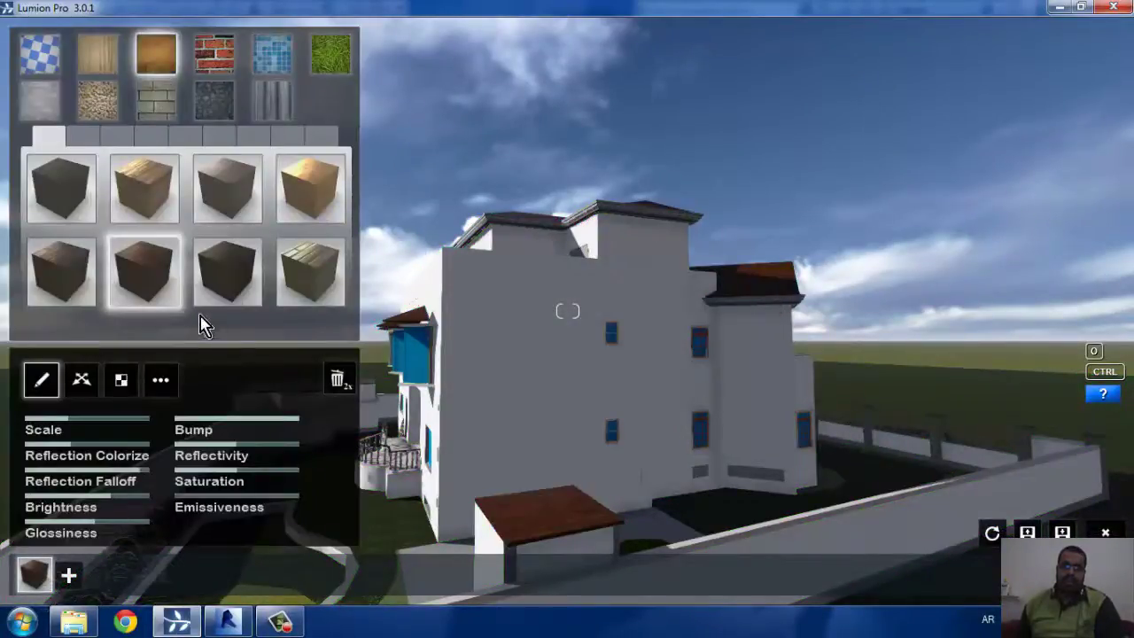
click(309, 287)
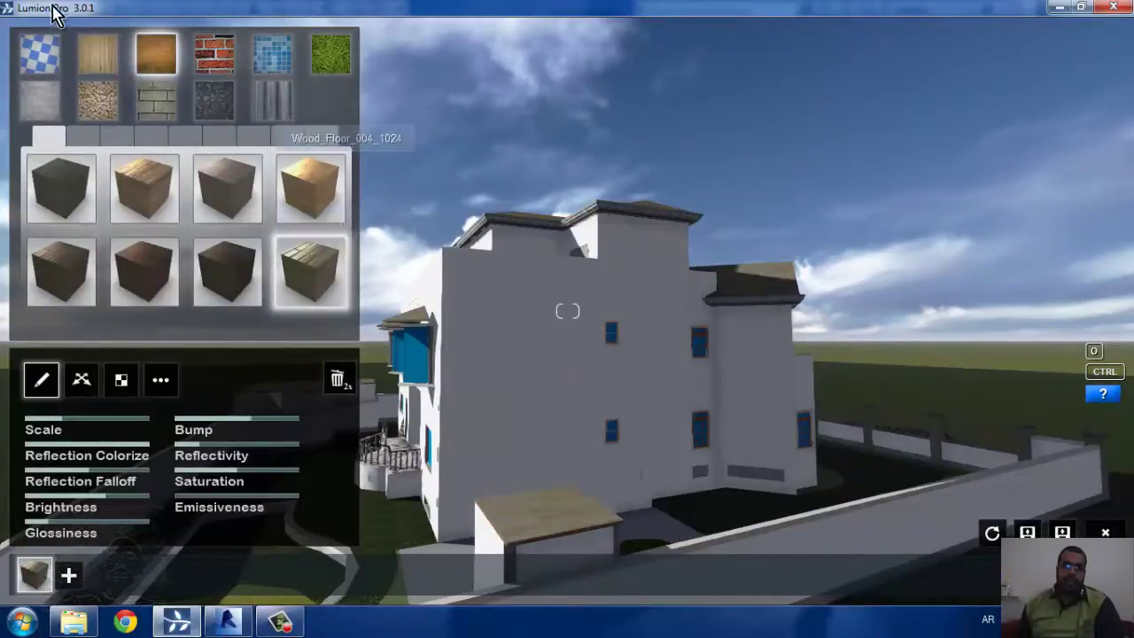
click(39, 55)
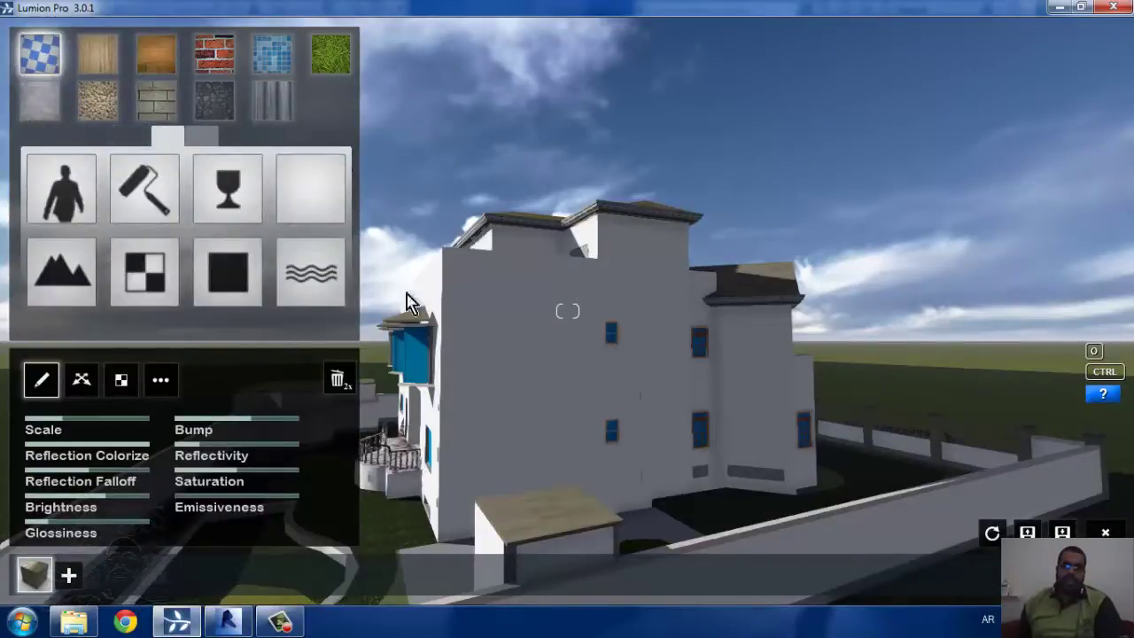
click(336, 64)
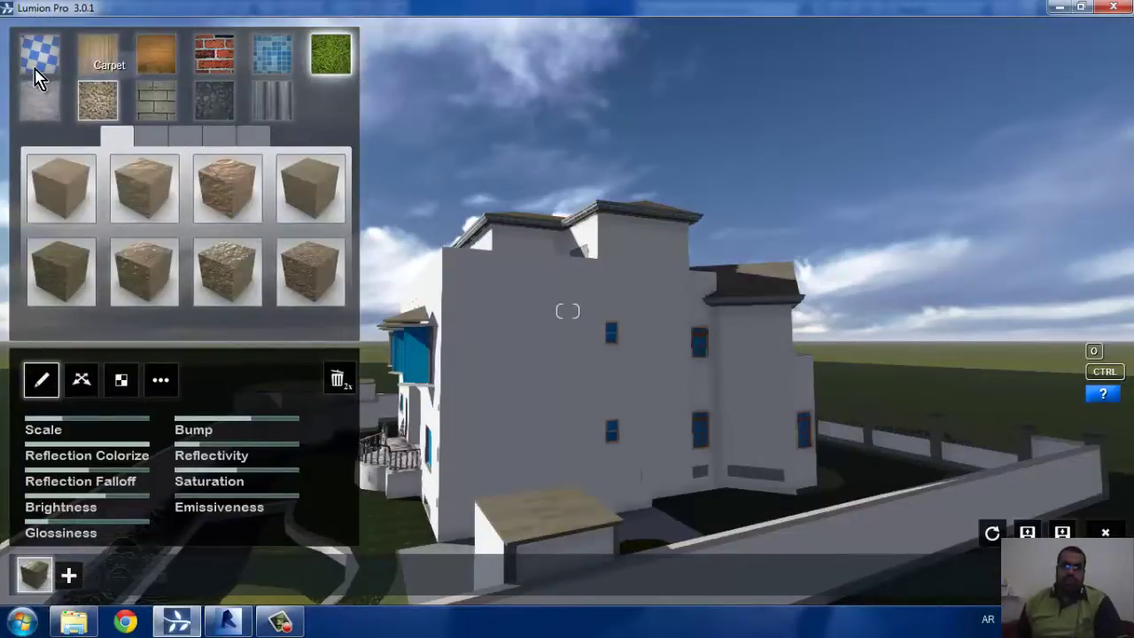
click(38, 69)
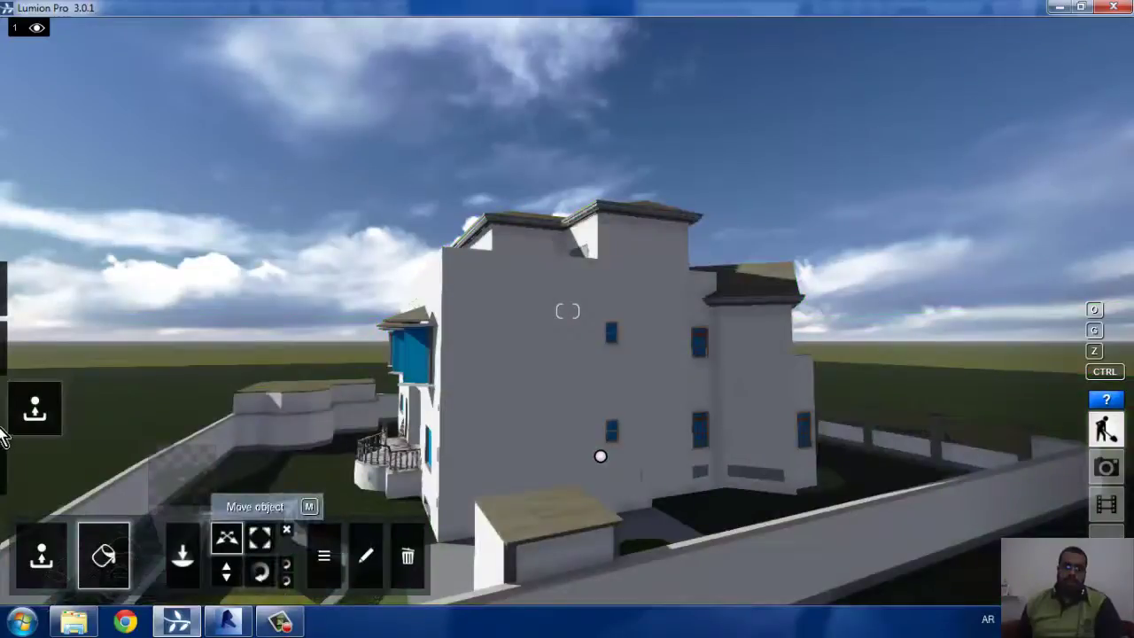
mouse_move(34, 404)
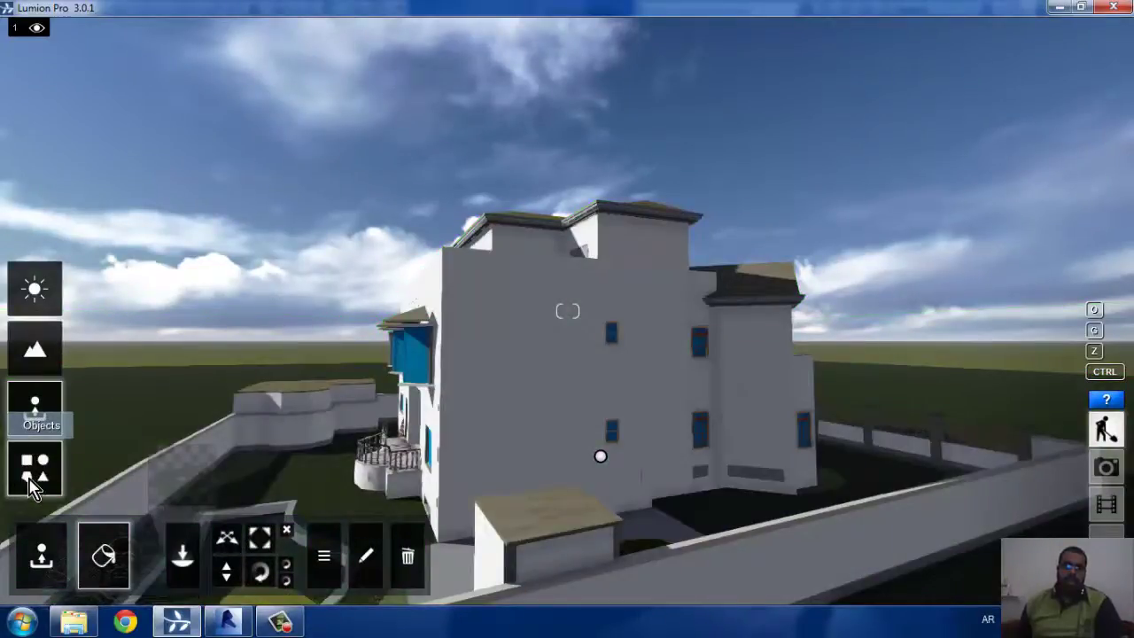
Choose Bamboo3_Cluster_RT from the Nature Library for placement
click(40, 486)
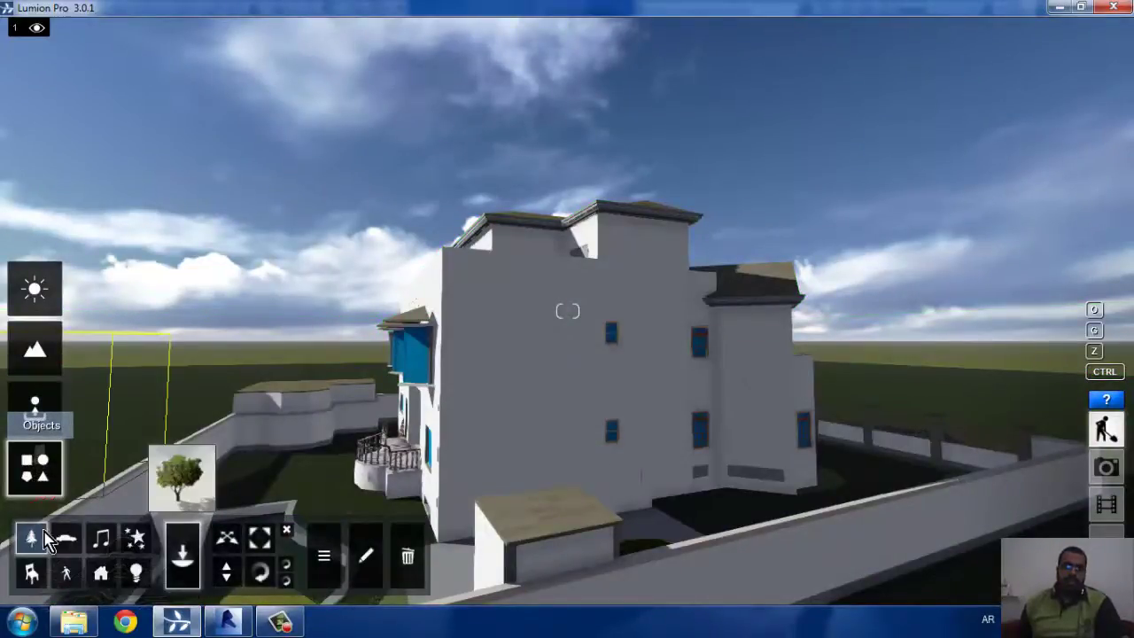
click(178, 494)
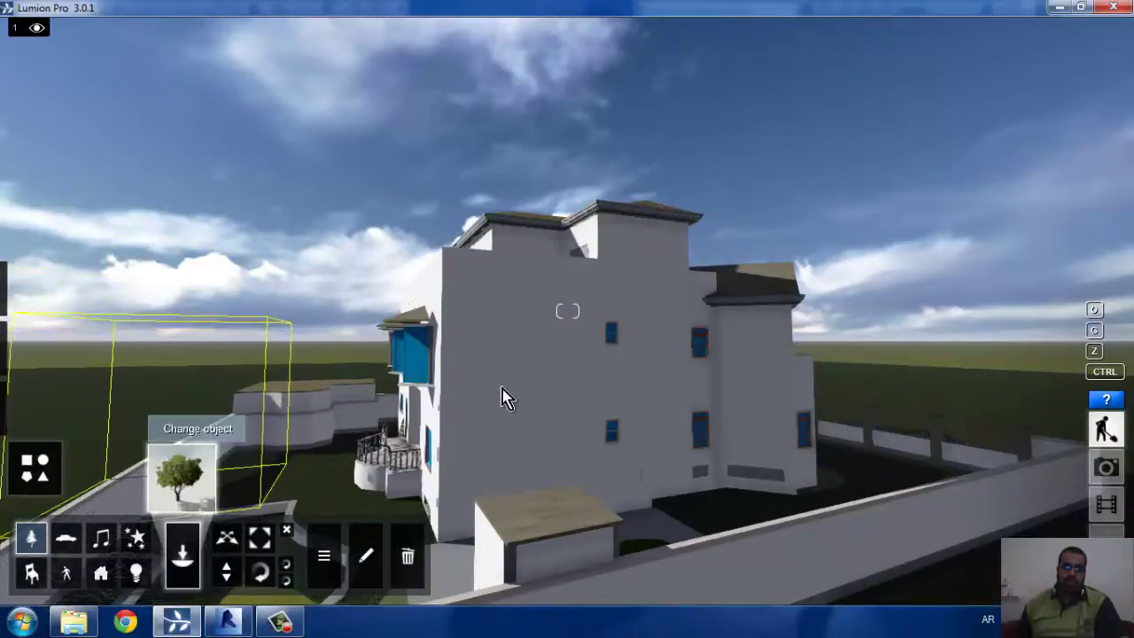
click(671, 359)
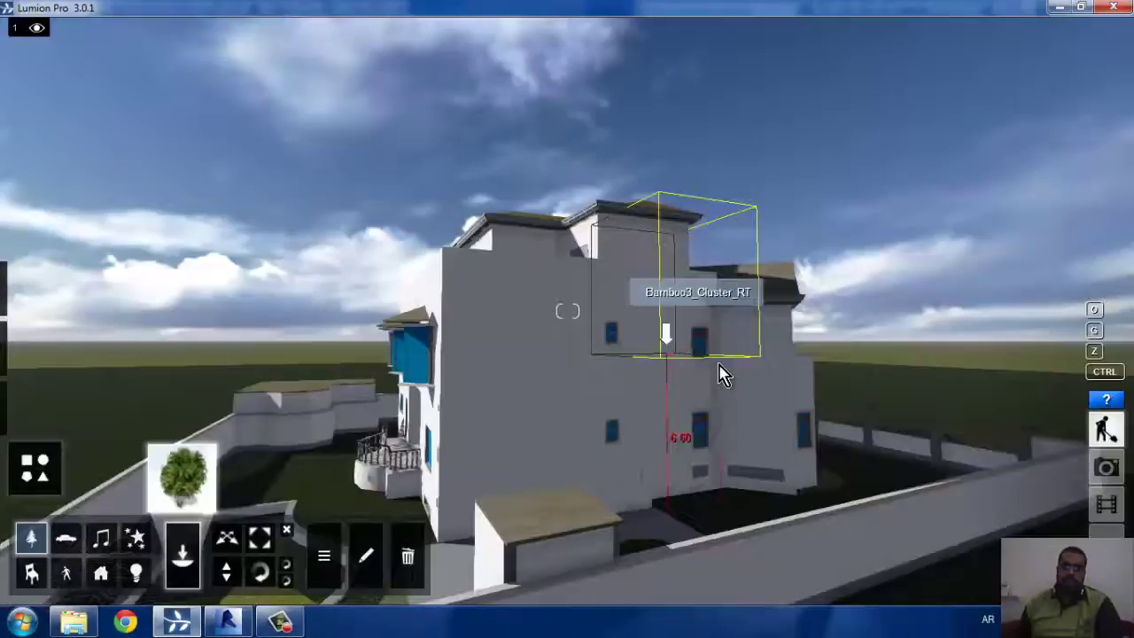
Place five trees in a row along the courtyard boundary wall
click(906, 448)
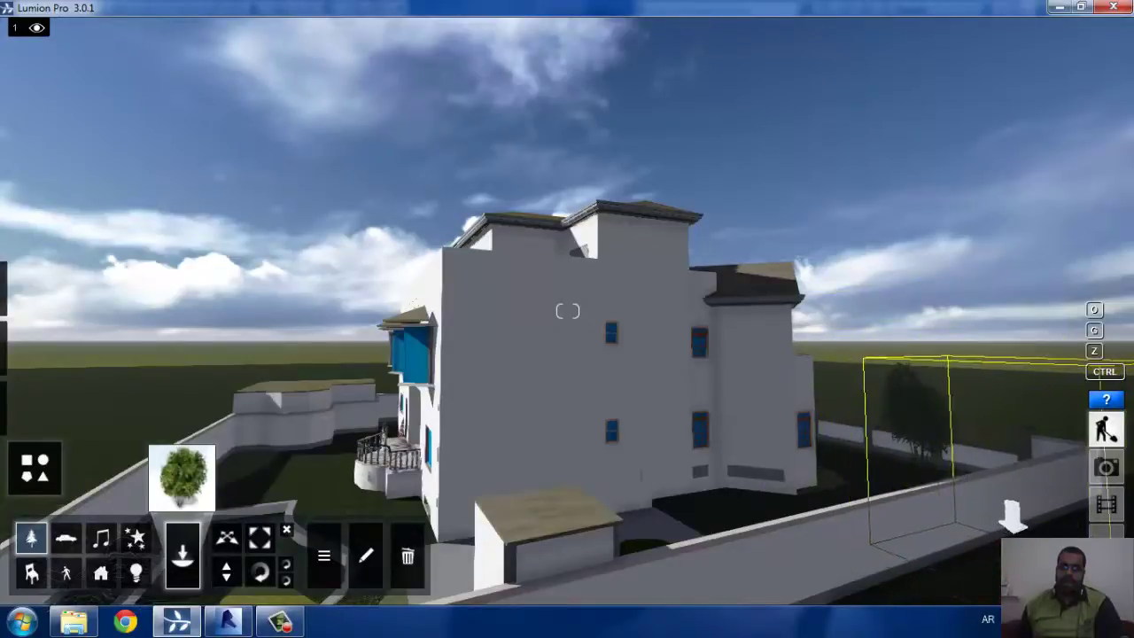
click(1011, 525)
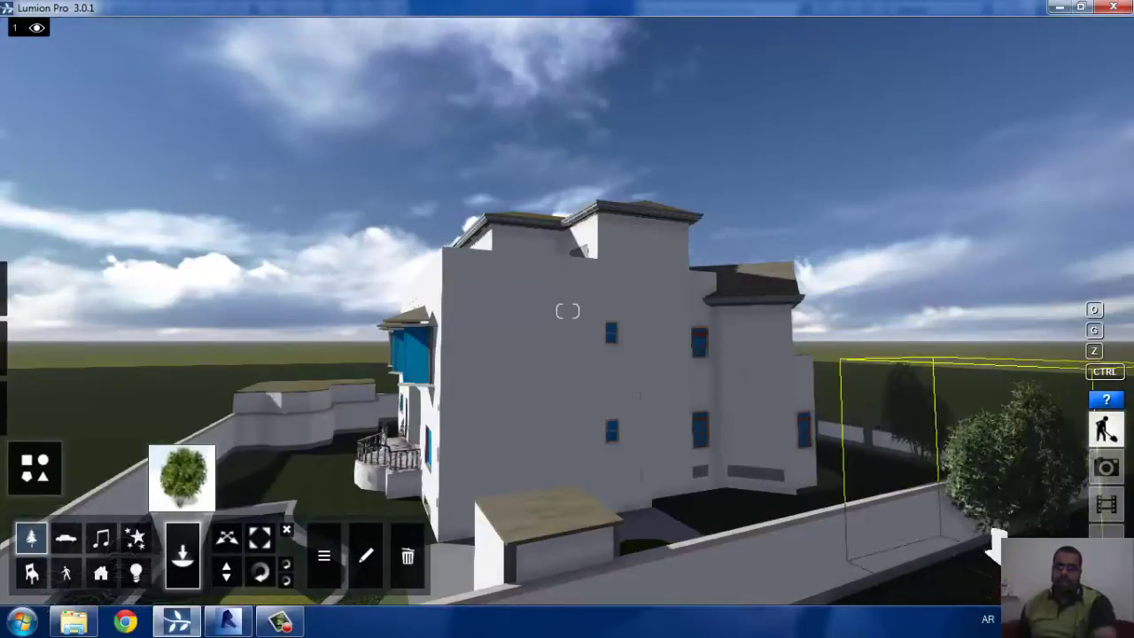
right_drag(993, 567, 882, 567)
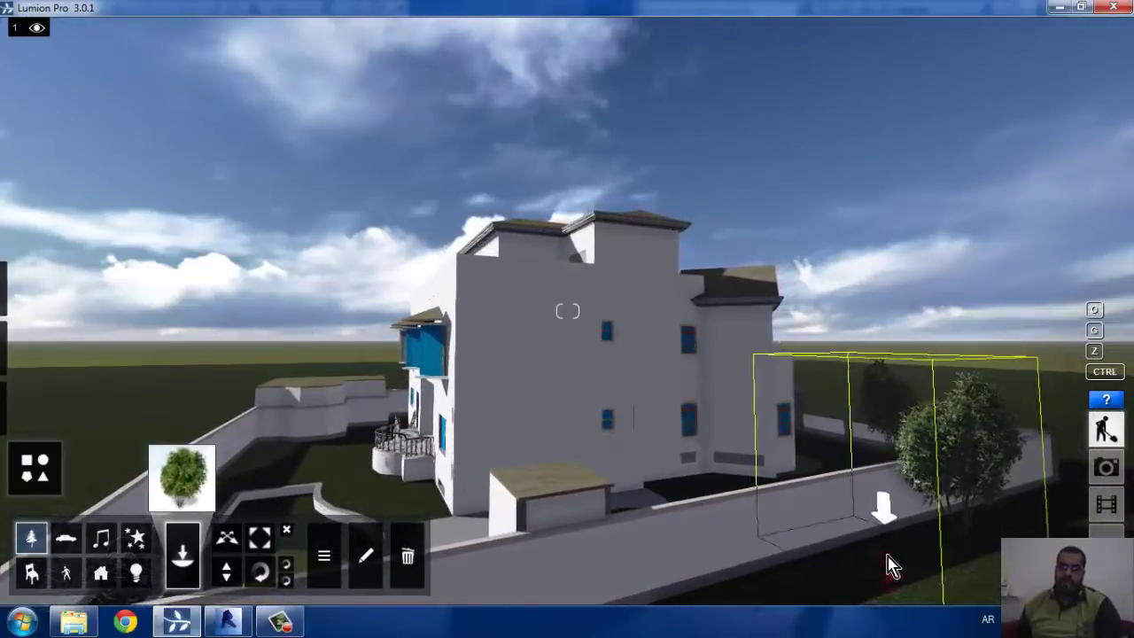
click(886, 558)
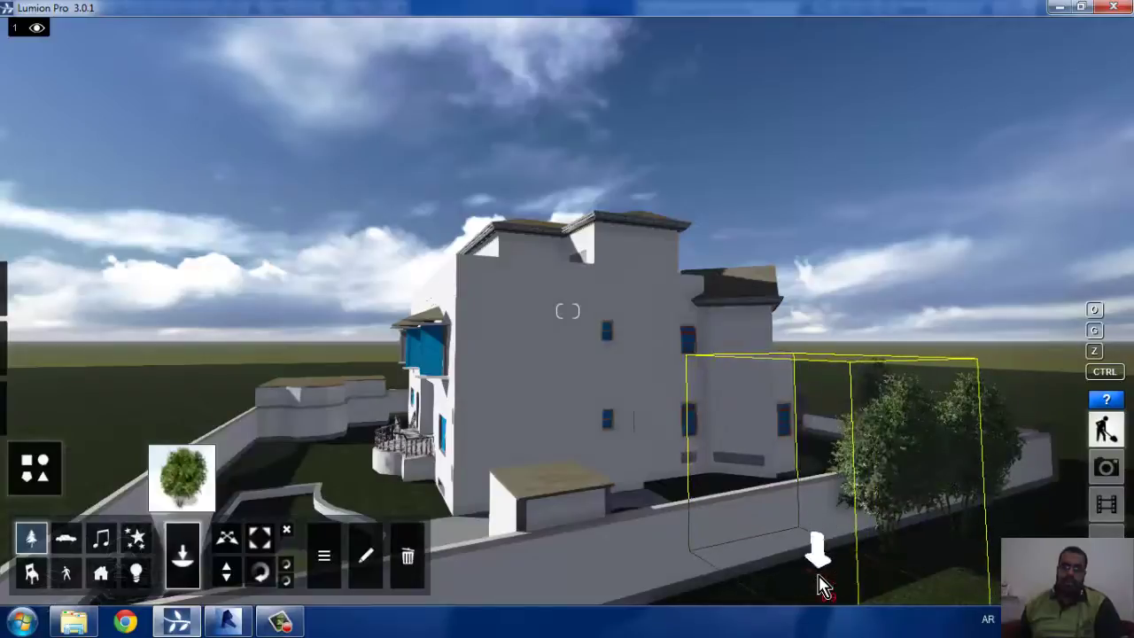
click(819, 585)
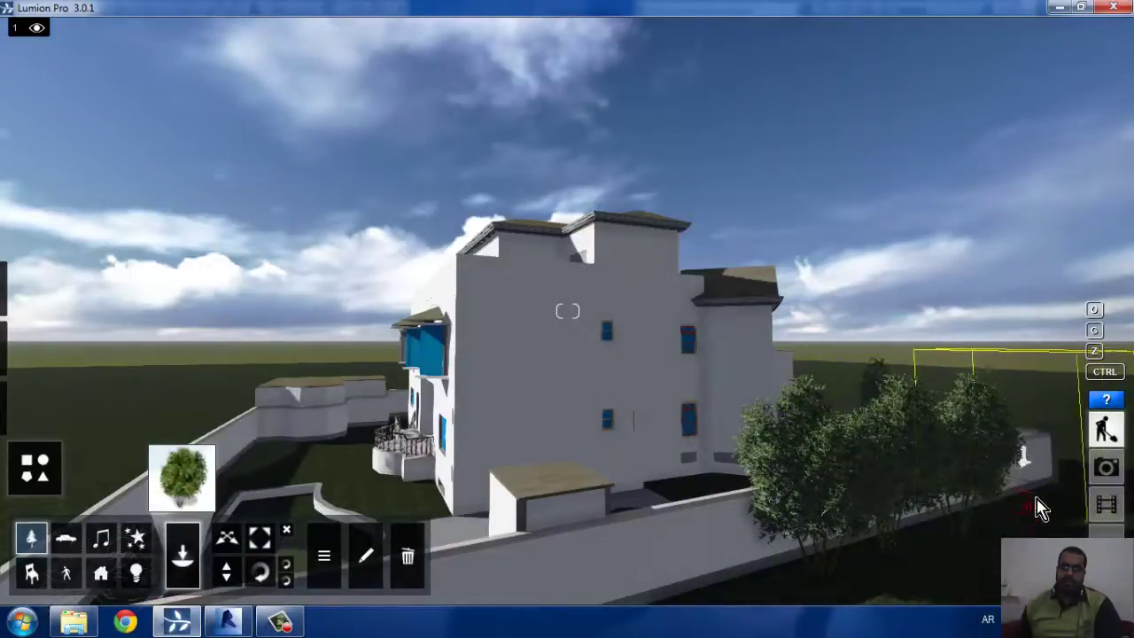
click(1039, 509)
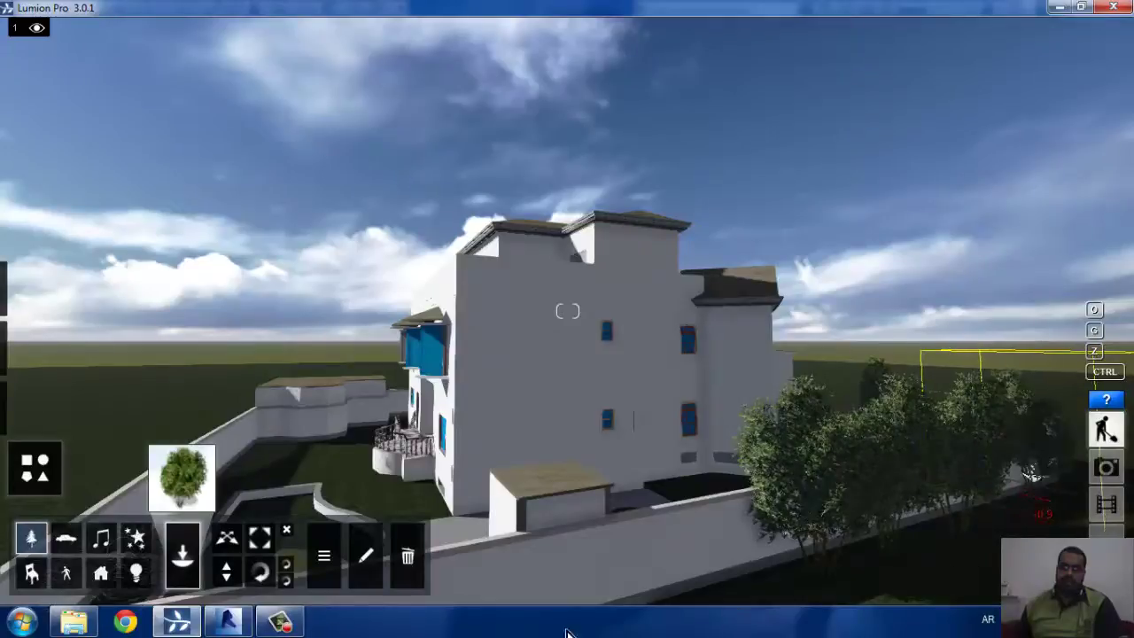
Place Car_003 from the Transport Library's Cars on the open lawn beyond the villa
click(67, 539)
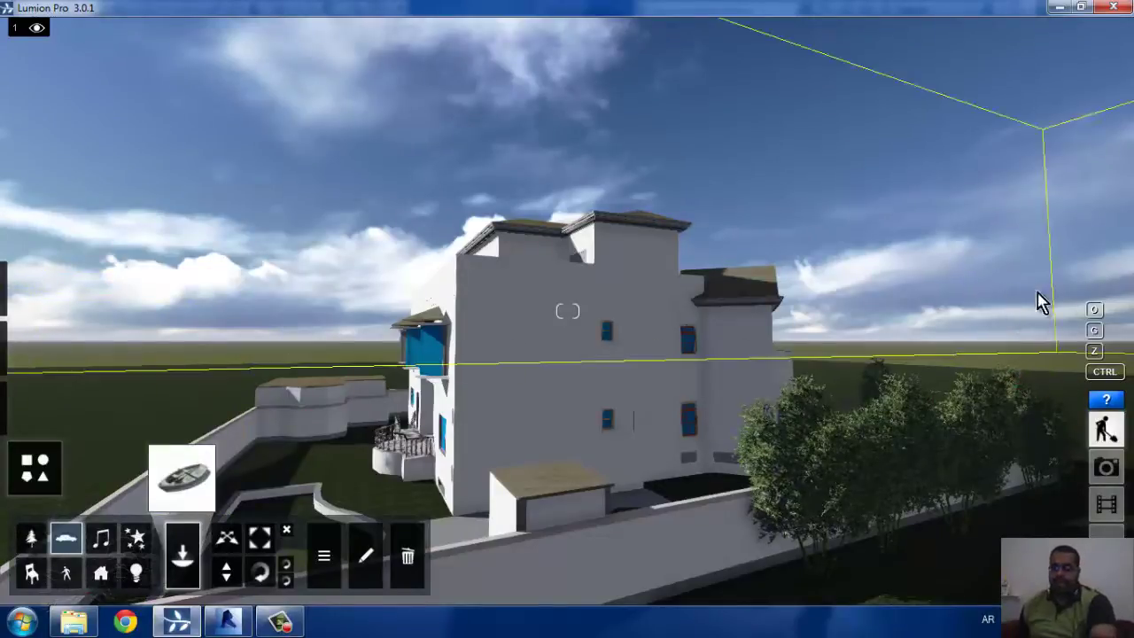
key(d)
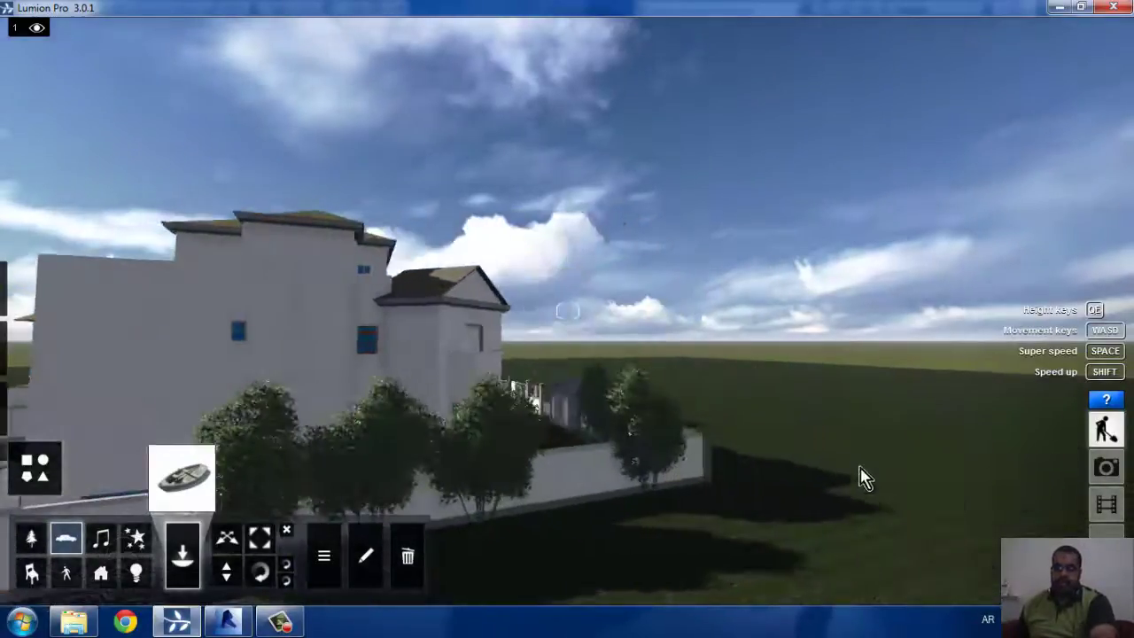
click(183, 477)
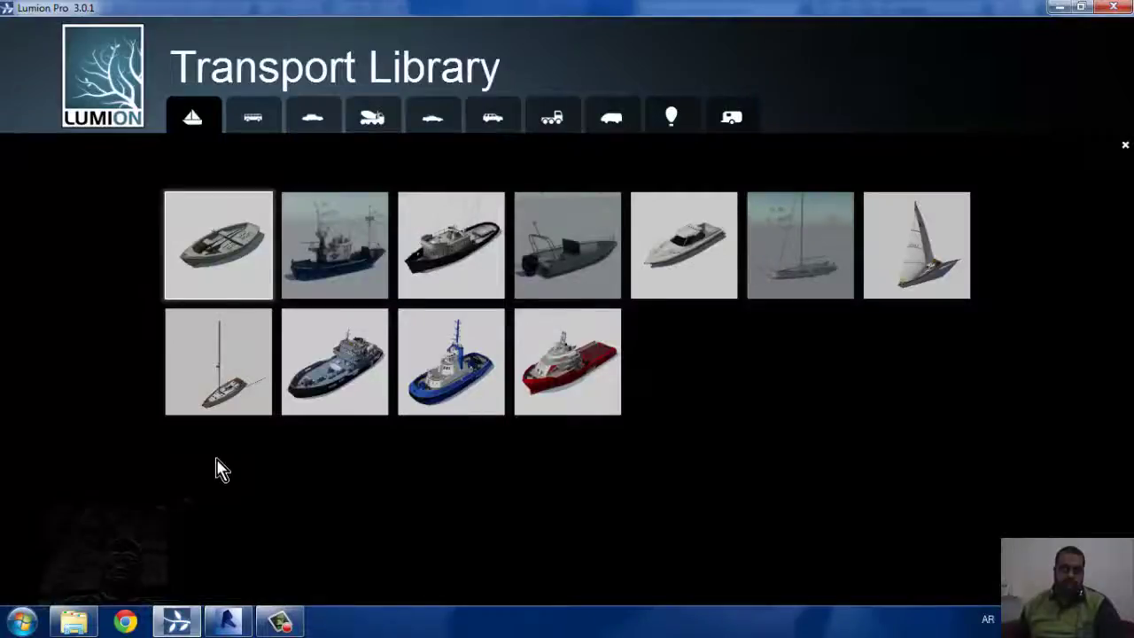
click(339, 124)
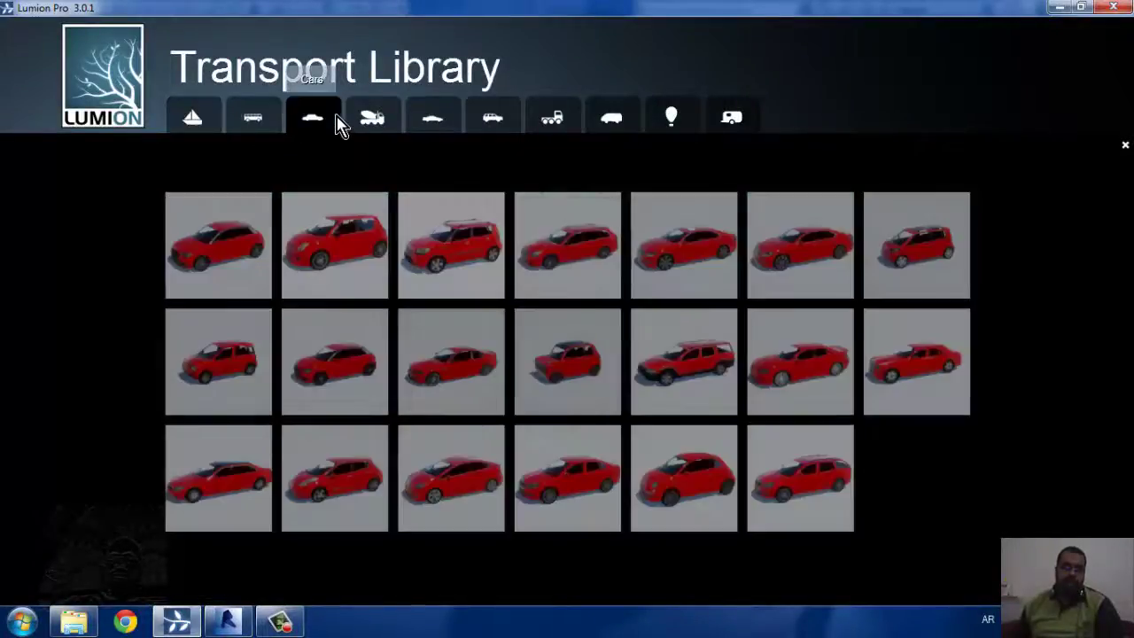
click(438, 240)
click(1021, 427)
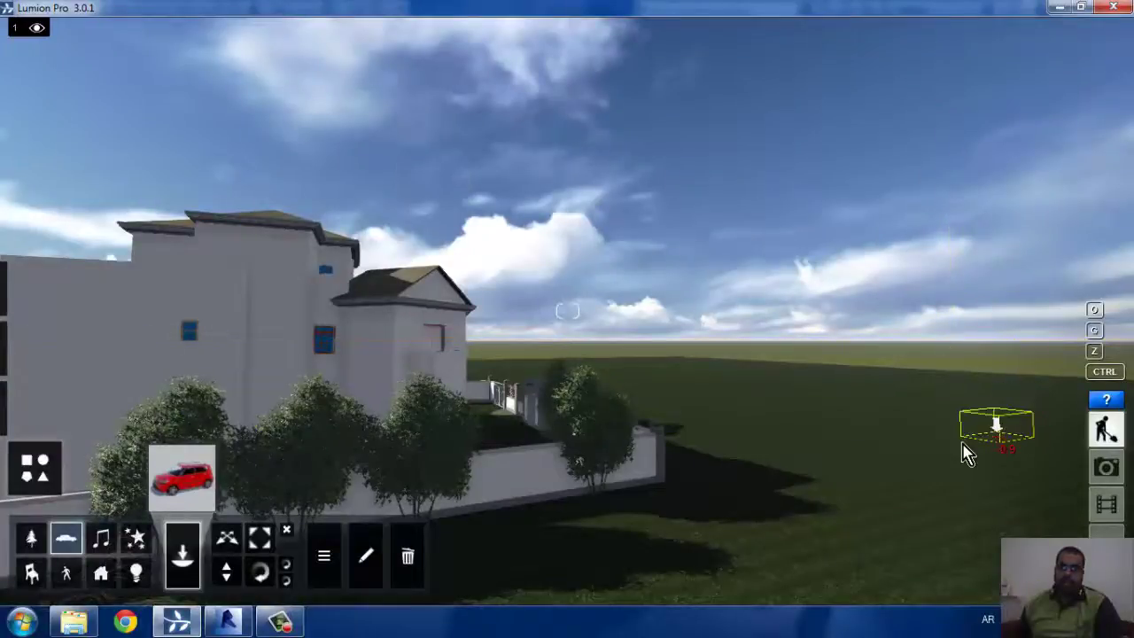
click(923, 524)
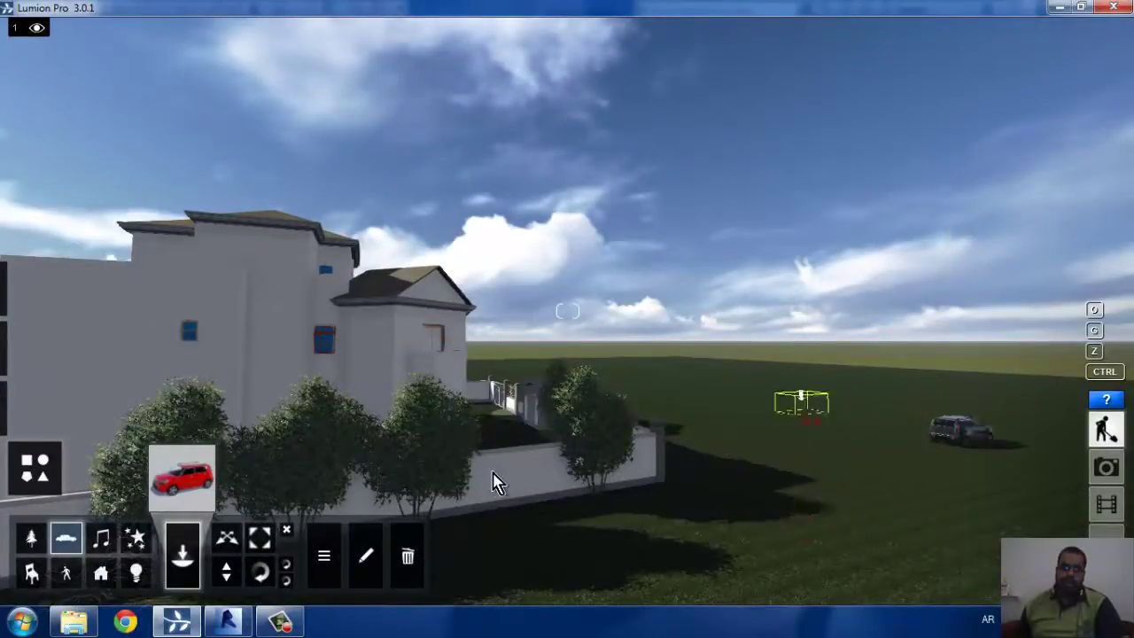
Pick a sound from the Sound Library to place in the scene
click(102, 538)
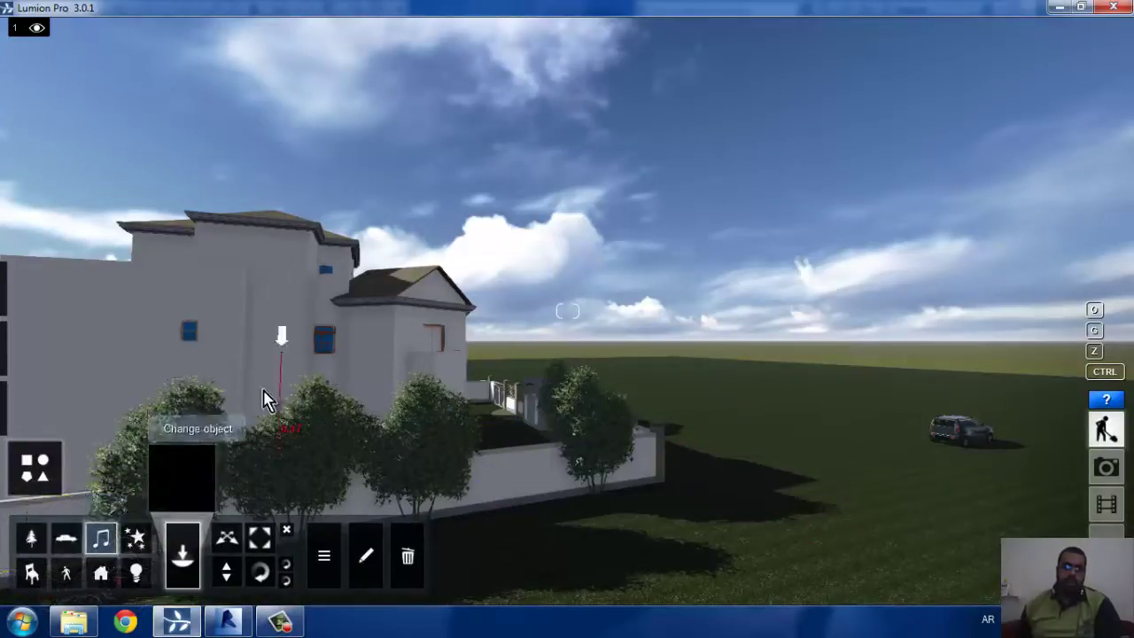
click(194, 490)
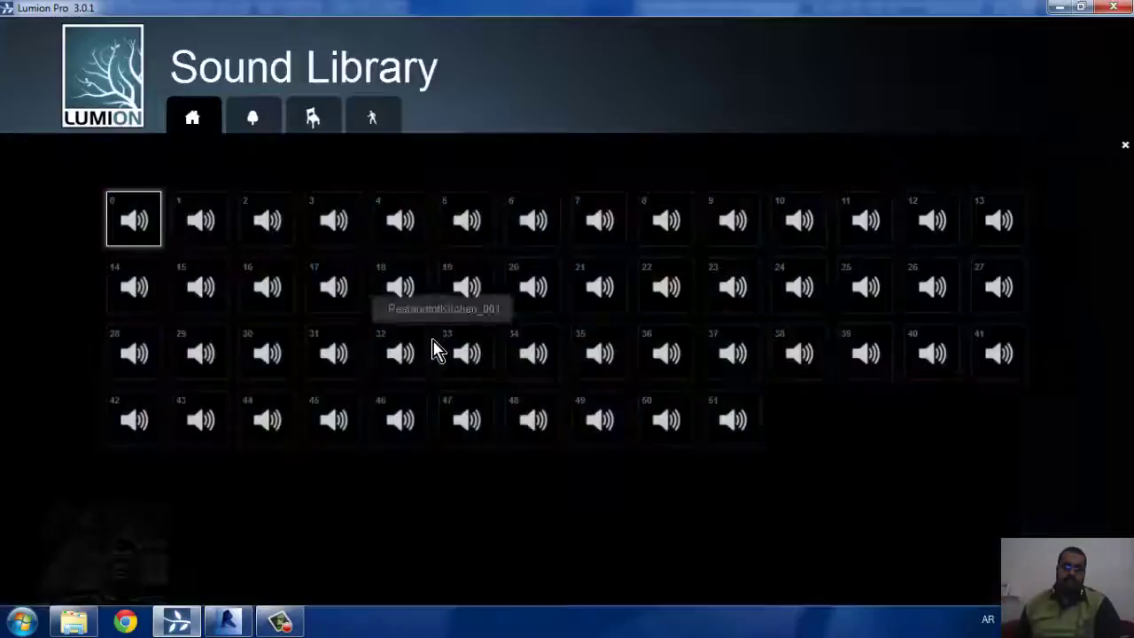
click(323, 312)
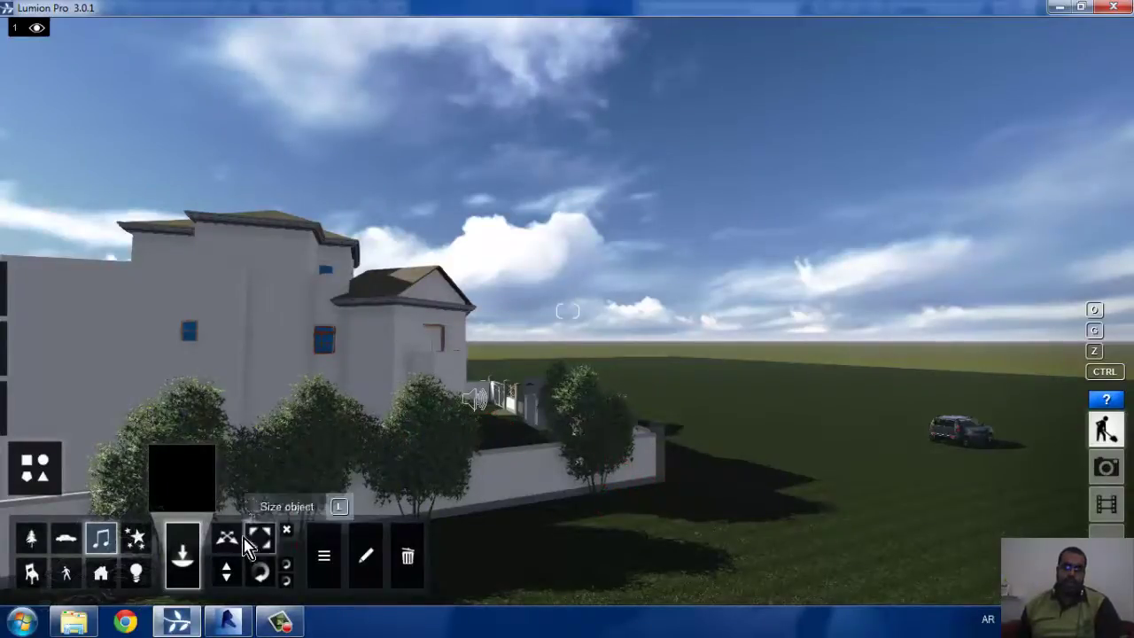
Place the fountainRound_04 effect on the lawn near the car, then reopen the Effects Library
click(141, 539)
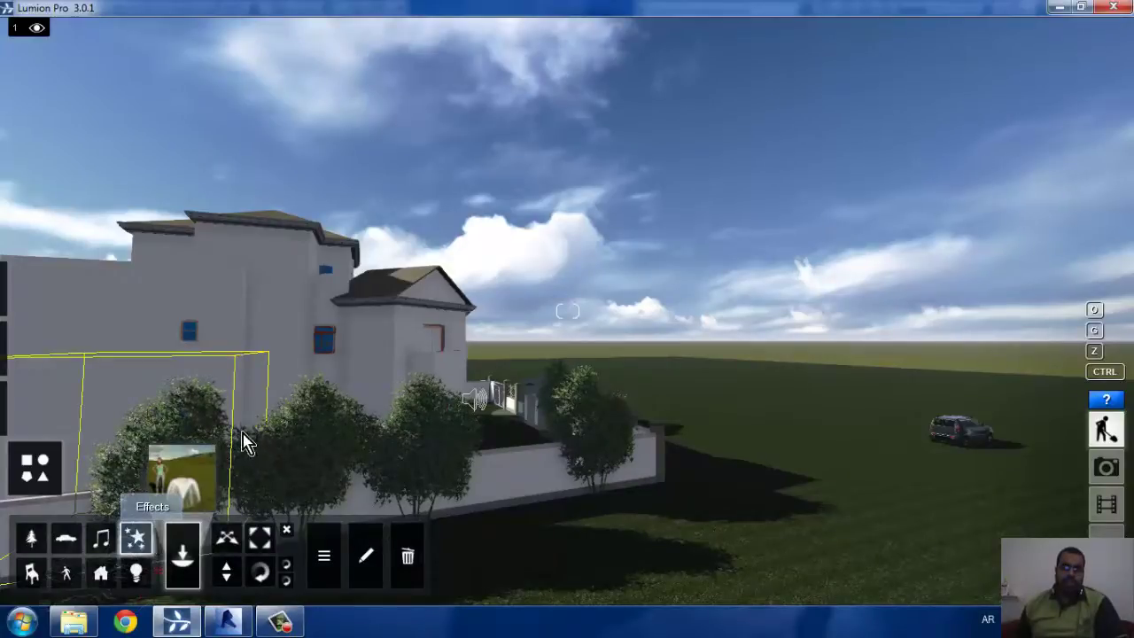
click(184, 479)
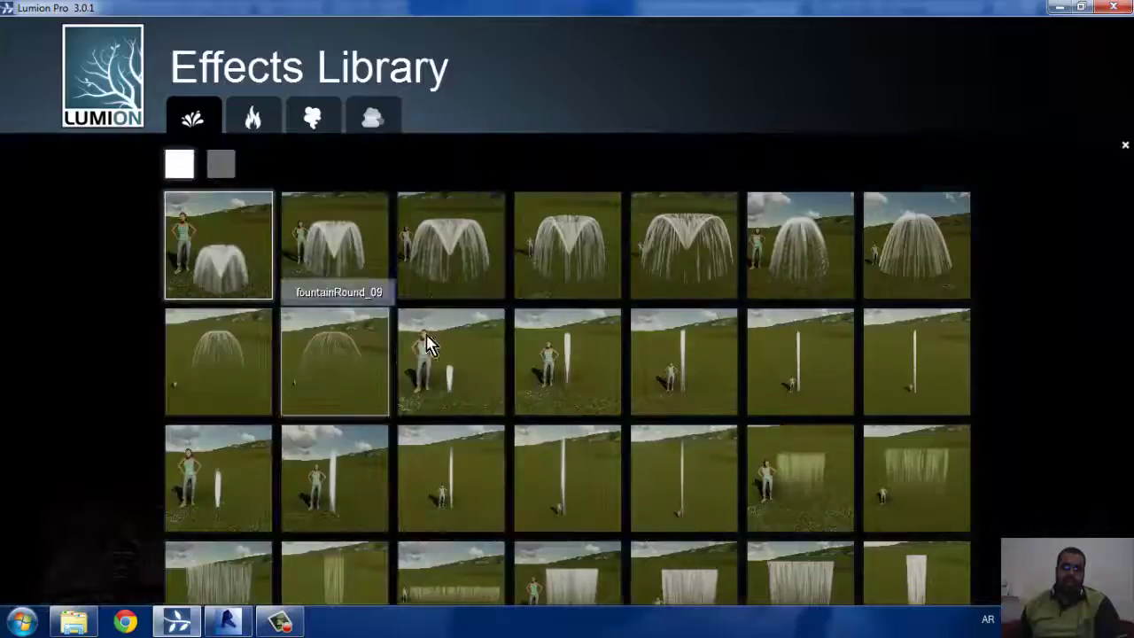
click(591, 296)
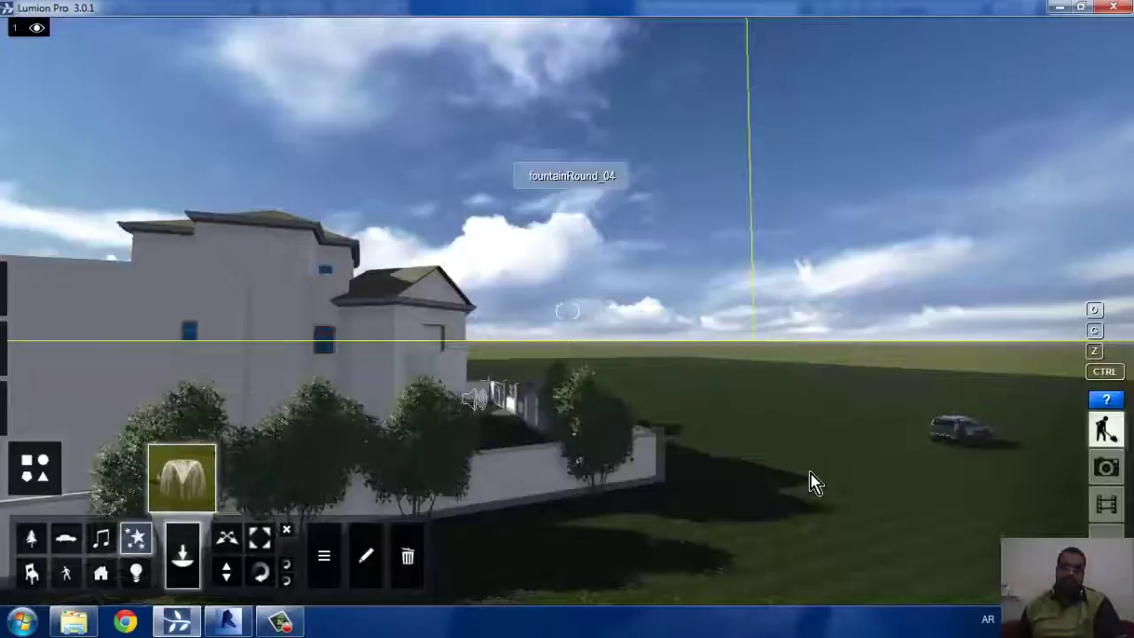
click(769, 502)
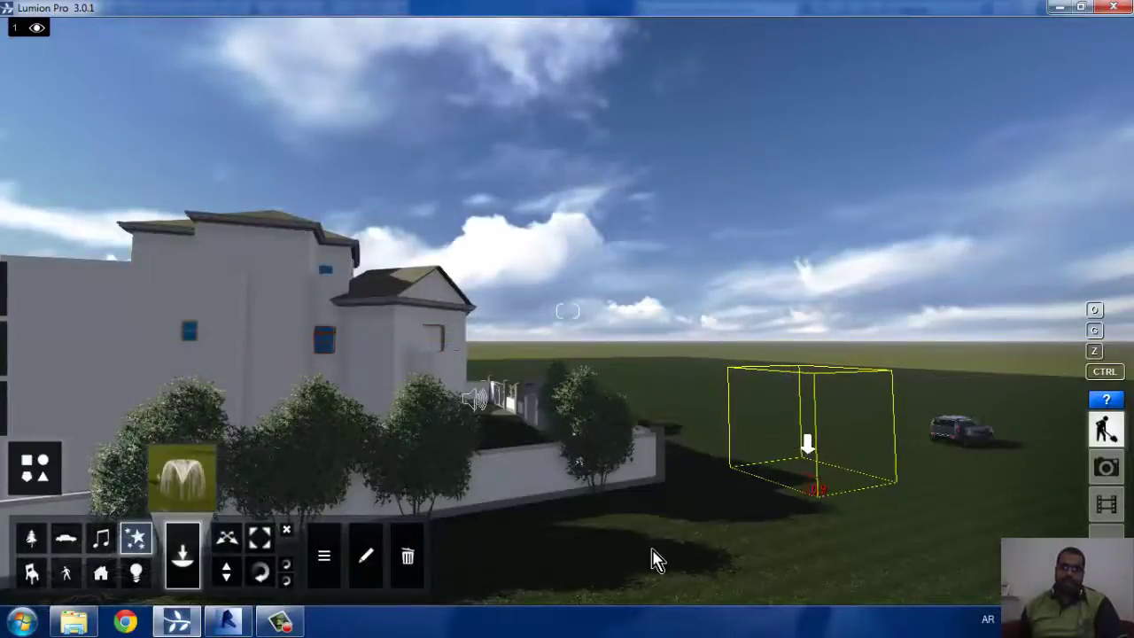
click(184, 492)
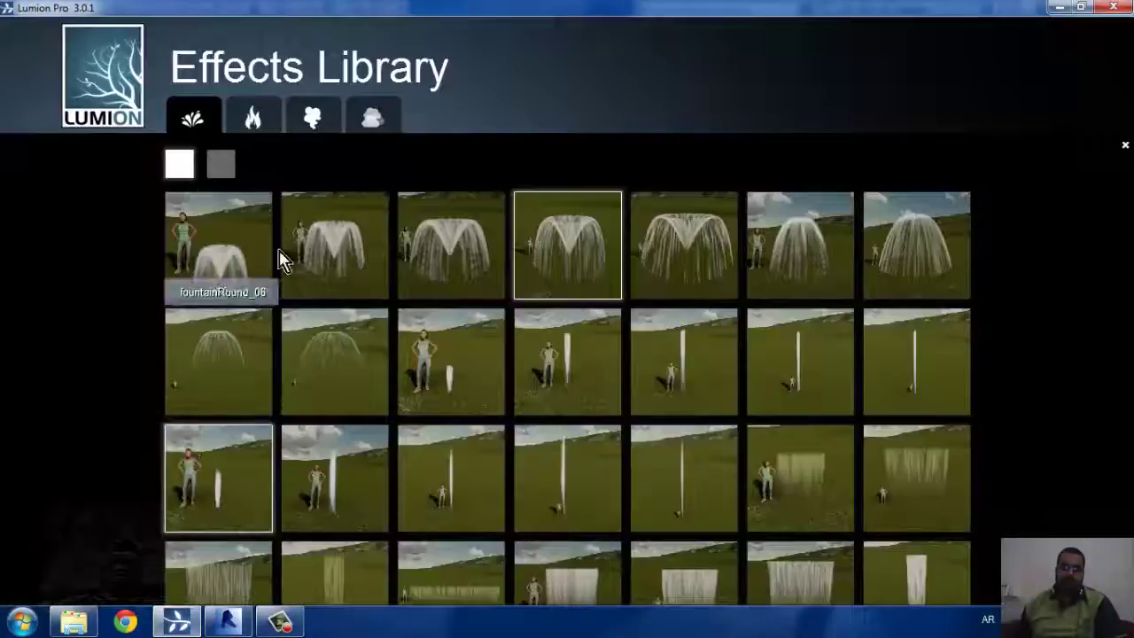
Place two fire_08 fires on the grass, one right of the fountain and one in the foreground
click(260, 126)
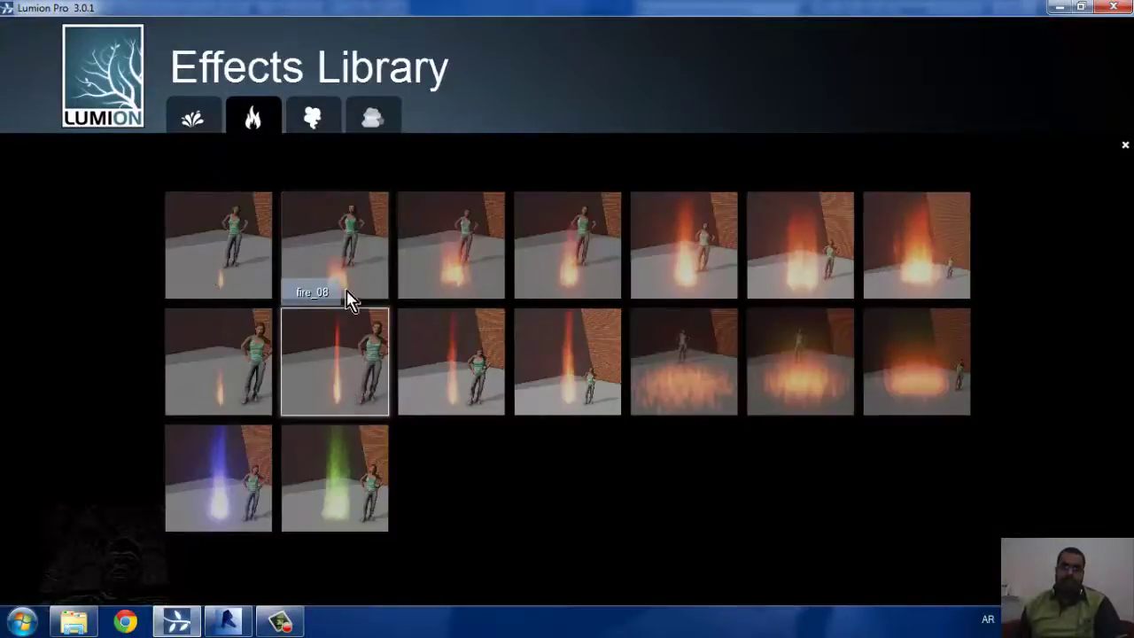
click(349, 269)
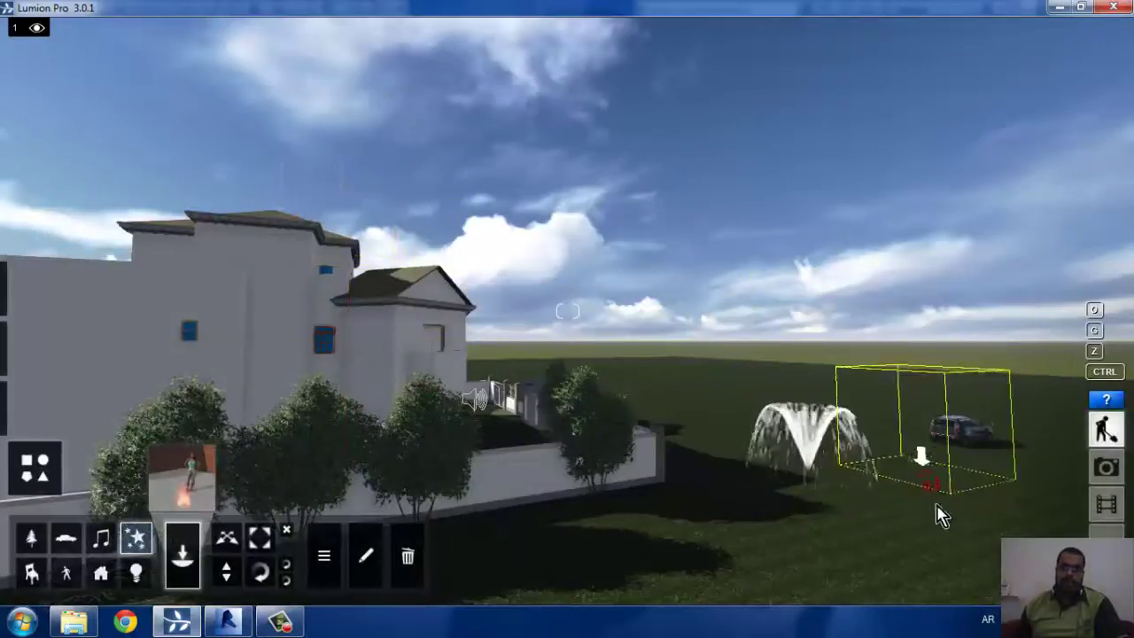
click(980, 523)
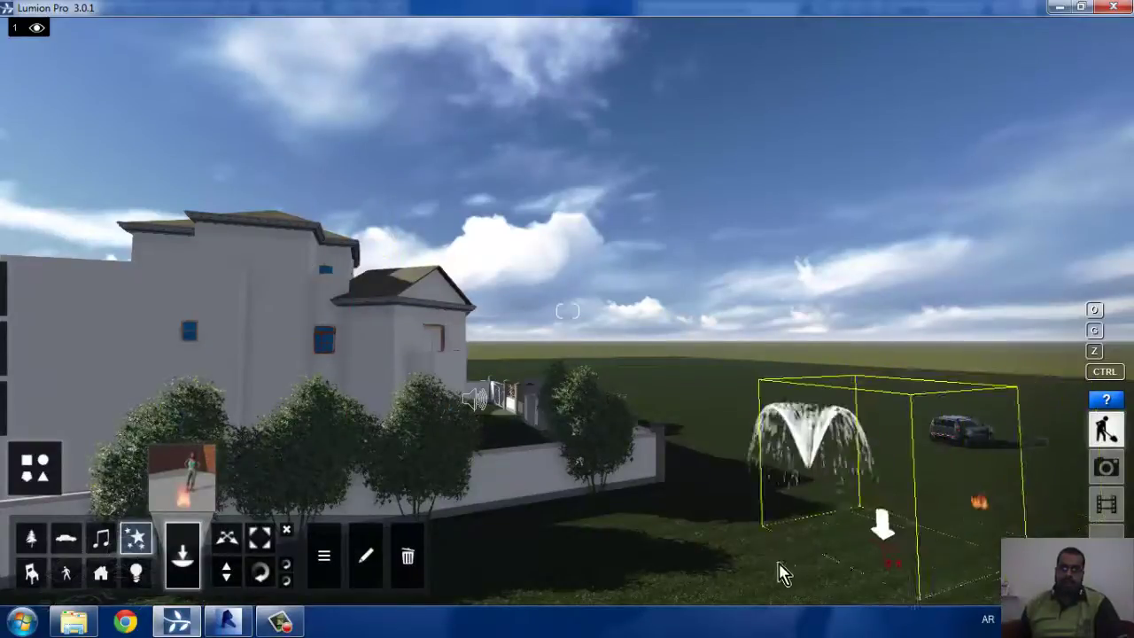
click(708, 585)
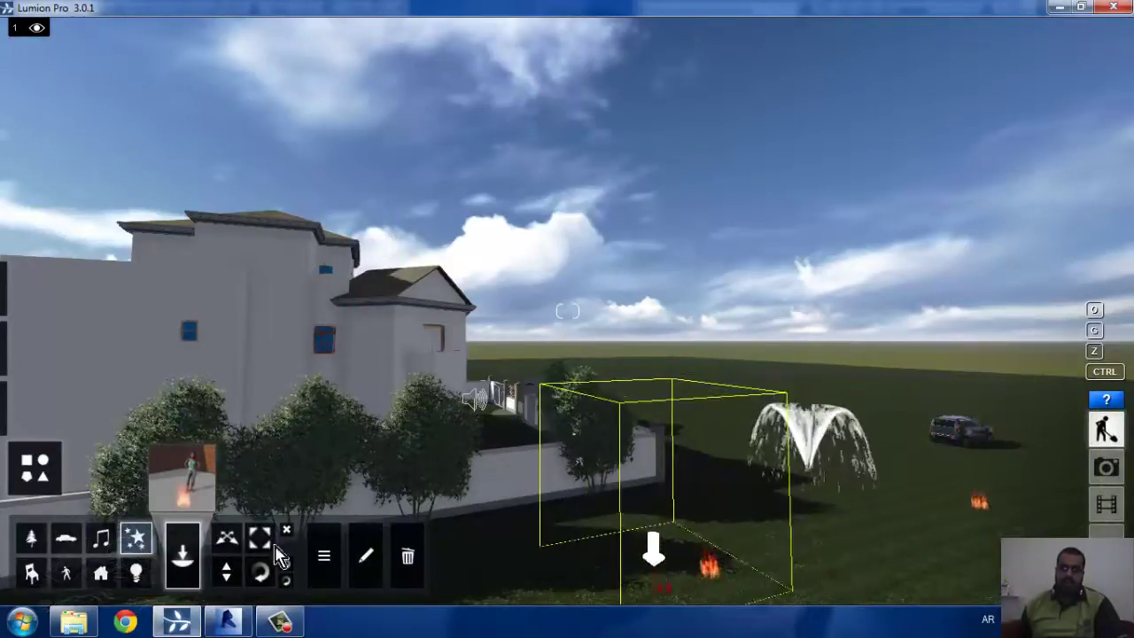
Place the red smoke_14 plume beside the parked car
click(182, 483)
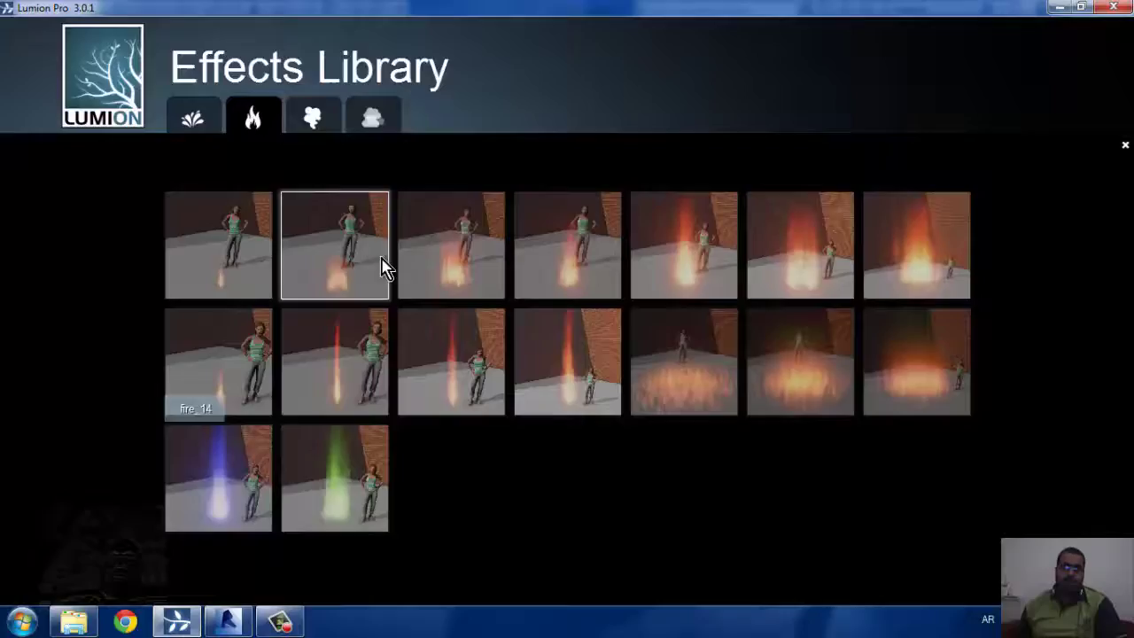
click(314, 120)
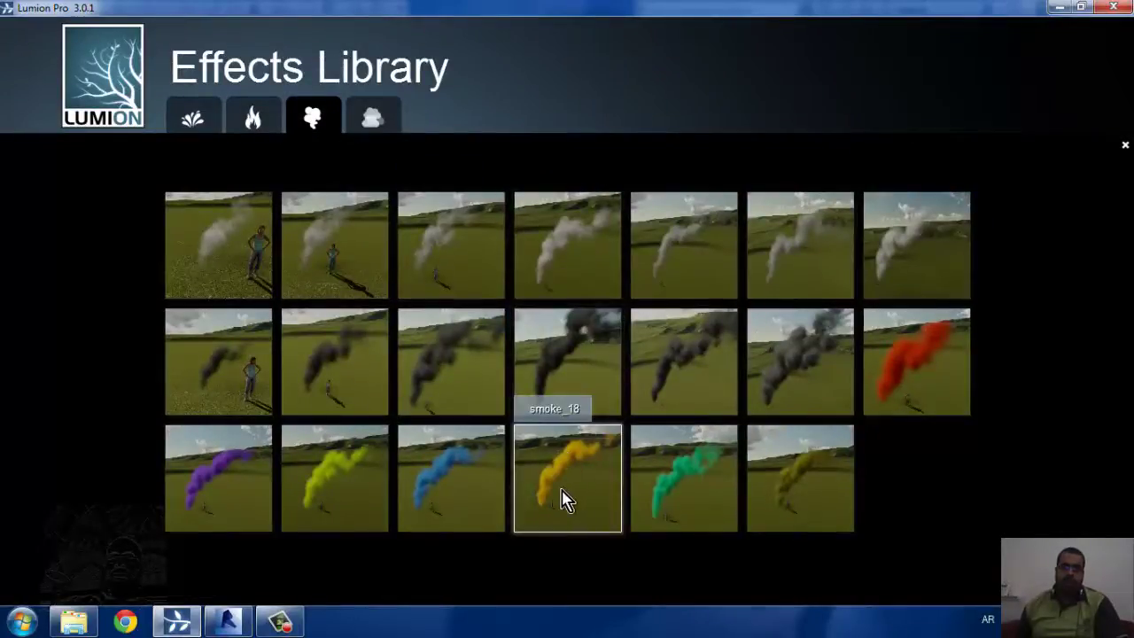
click(895, 394)
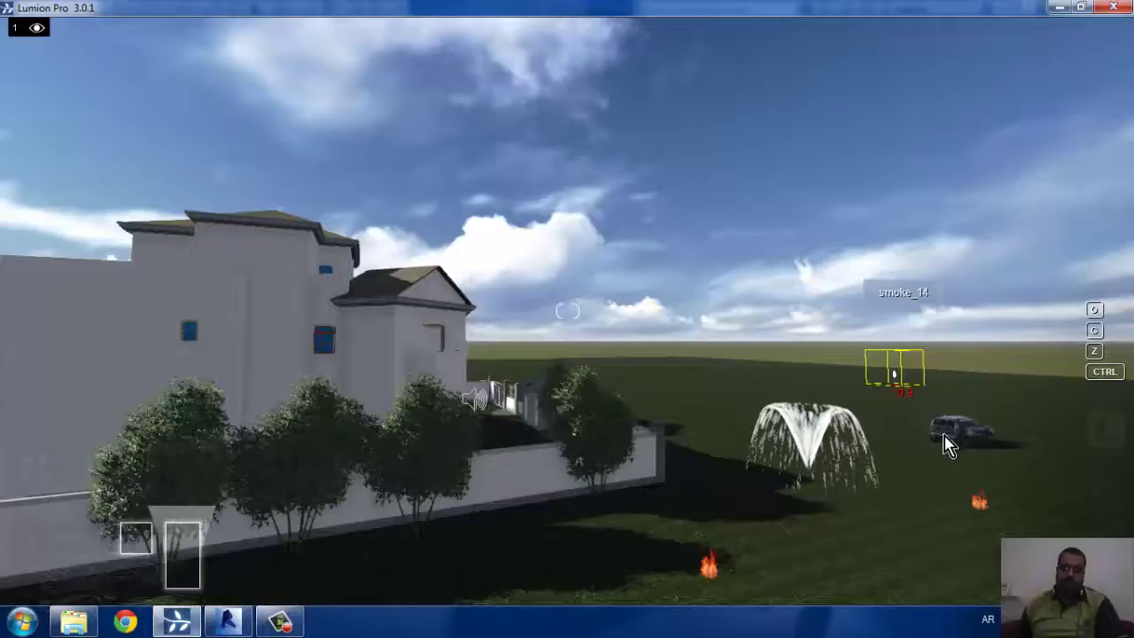
click(988, 512)
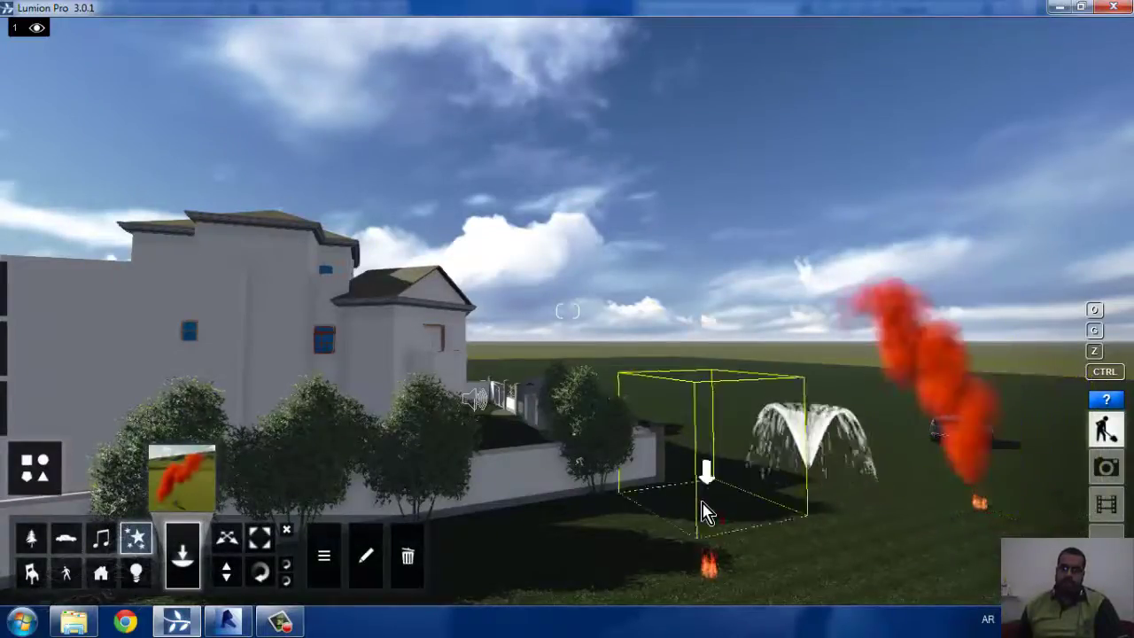
Place the Basketball_002 ball from the Indoor library on the lawn
click(31, 578)
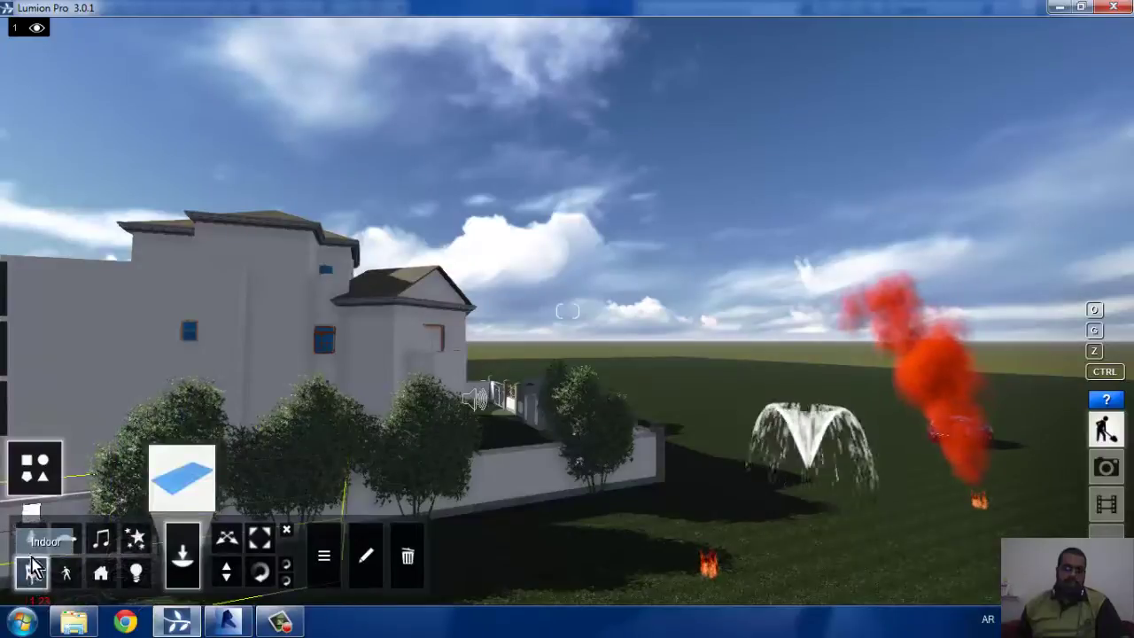
click(188, 486)
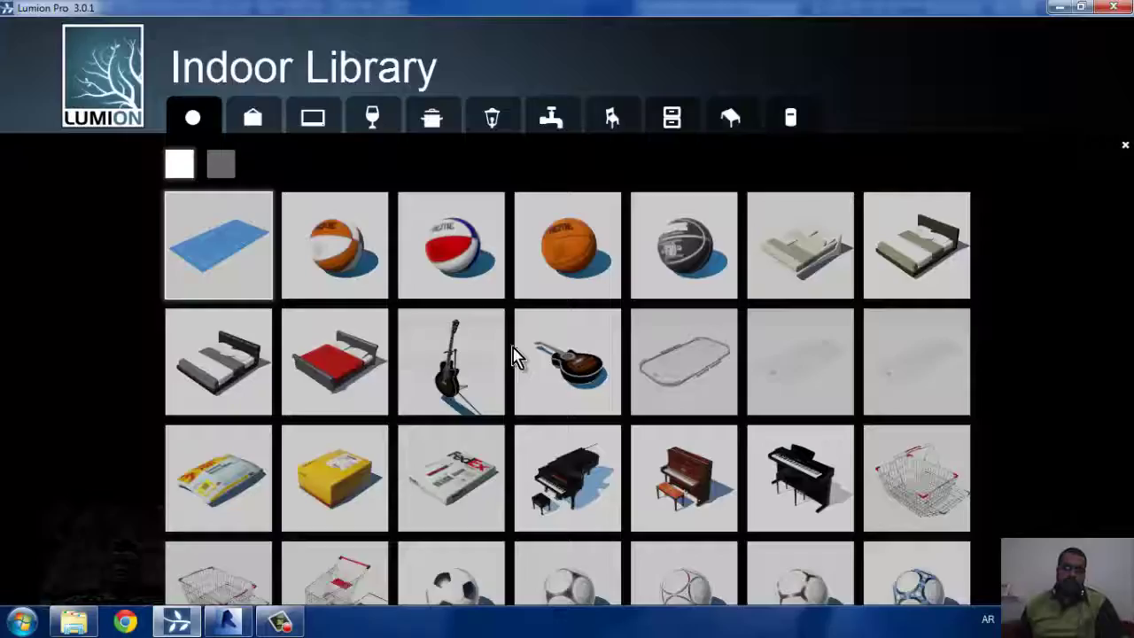
click(479, 223)
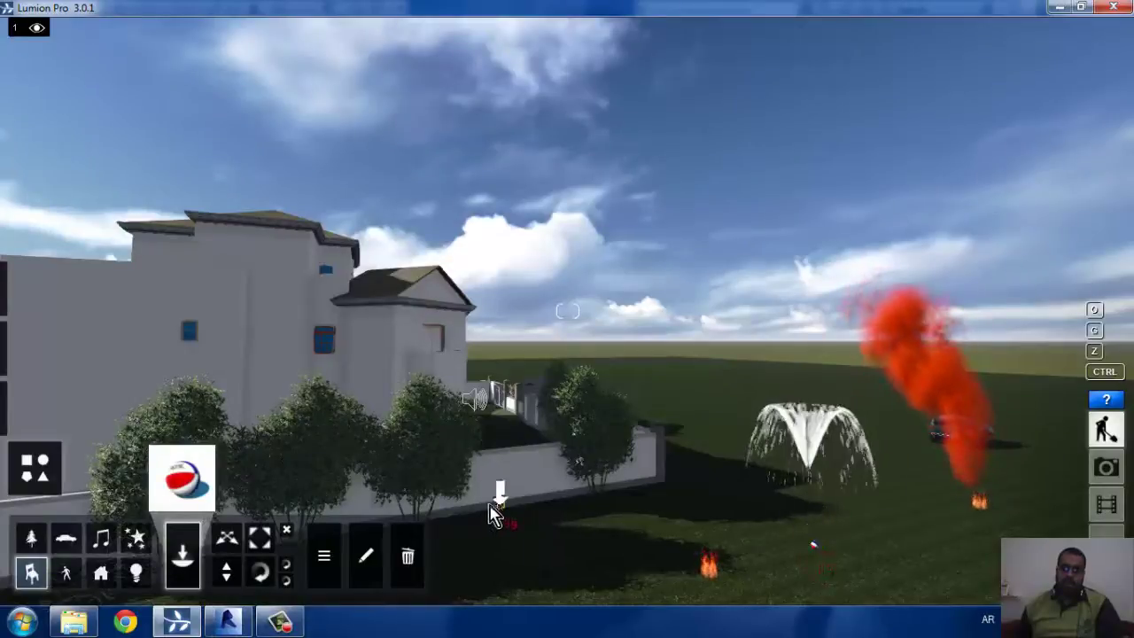
Place a Man_African_0001_Walk figure on the lawn near the smoke
click(69, 578)
click(184, 479)
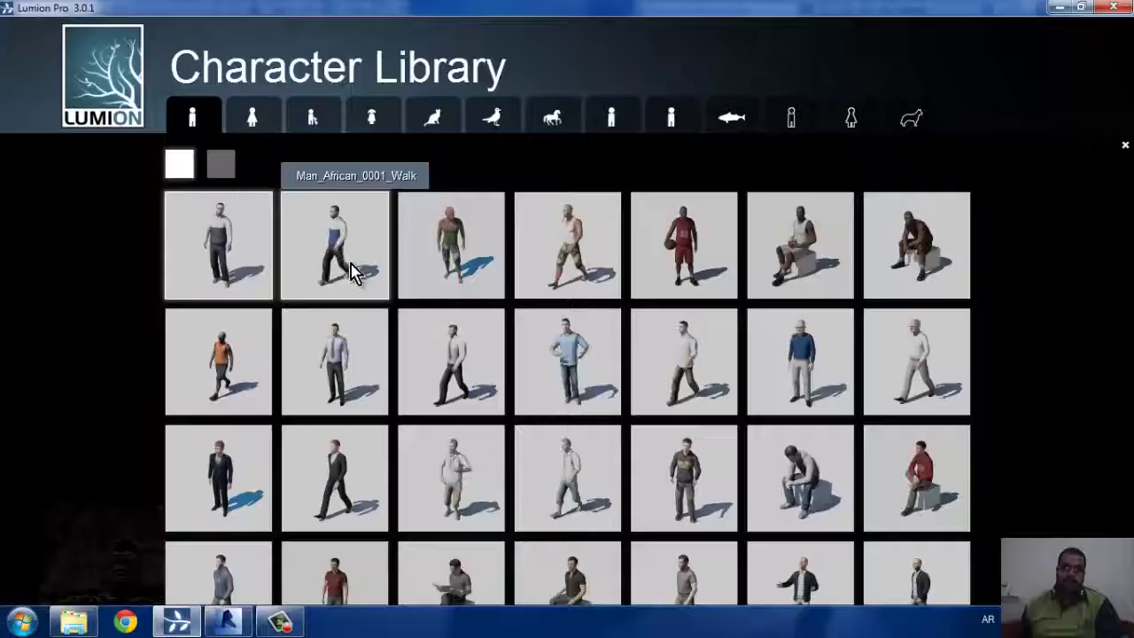
click(344, 275)
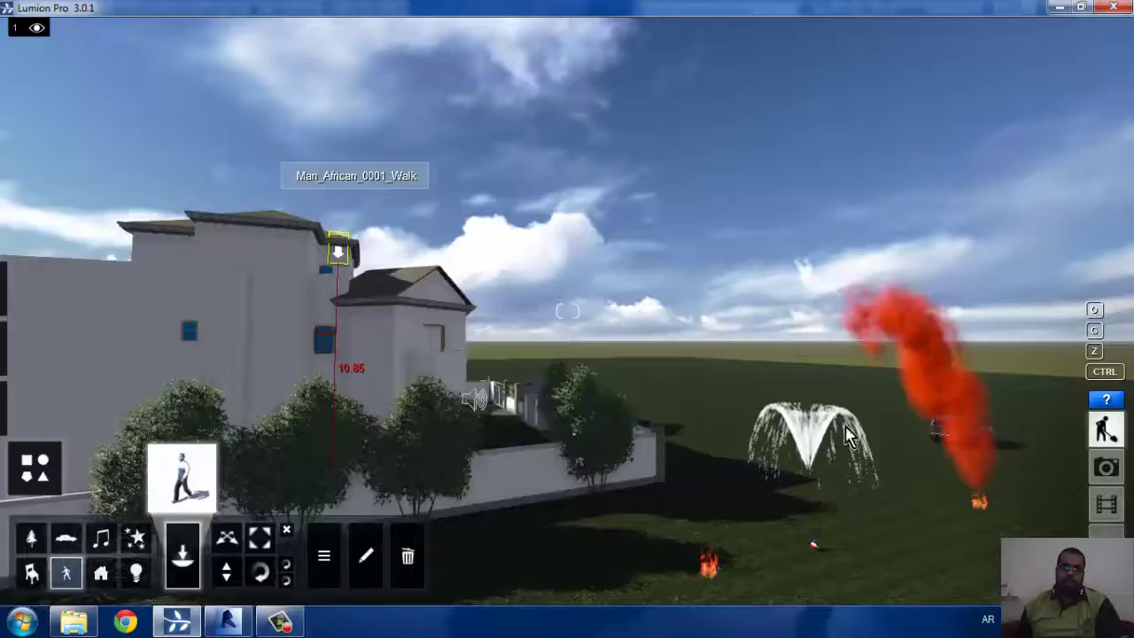
click(941, 559)
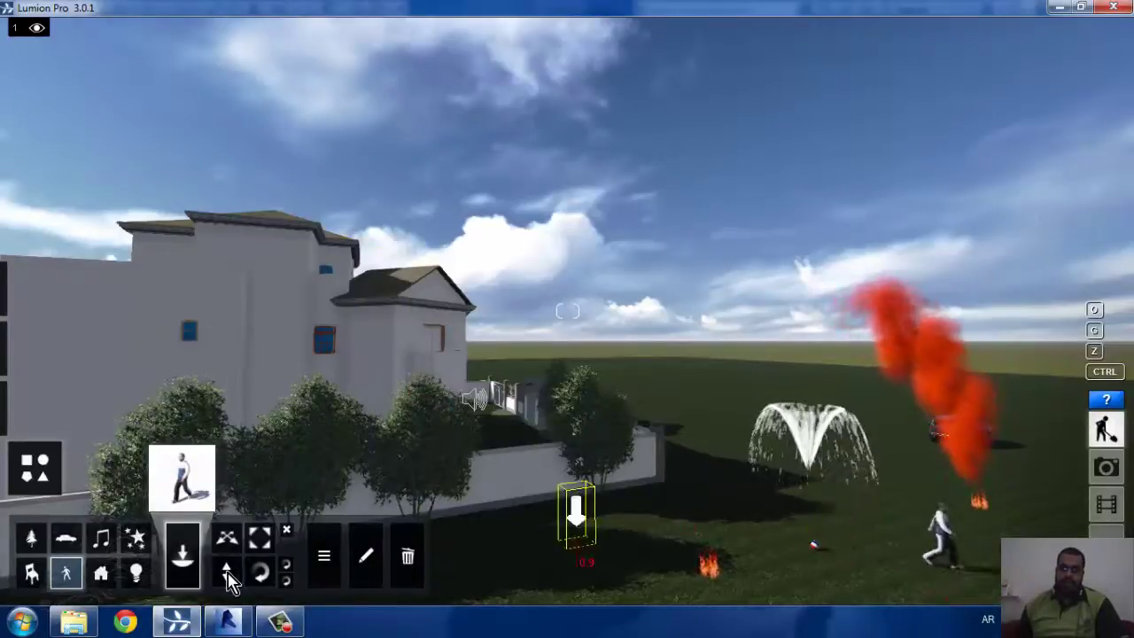
click(101, 573)
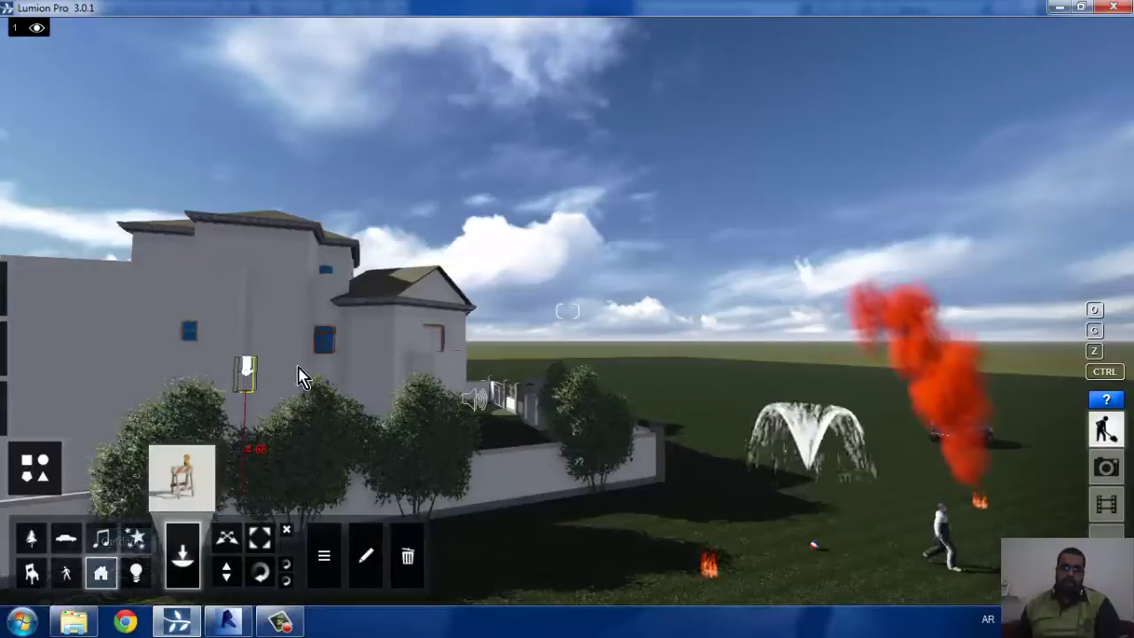
click(189, 503)
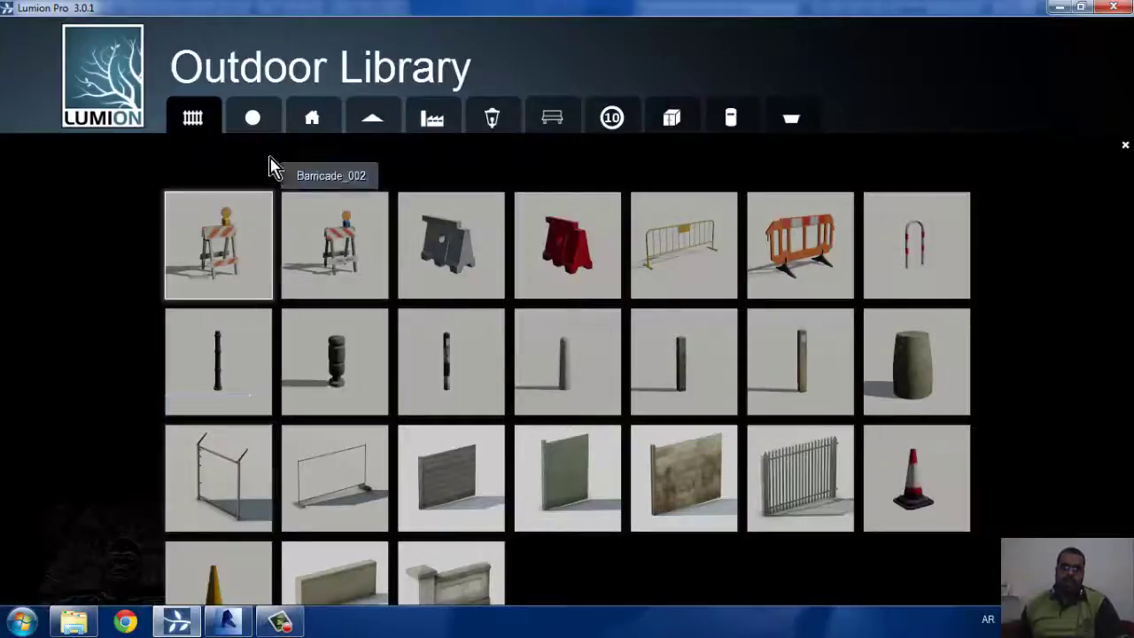
click(312, 118)
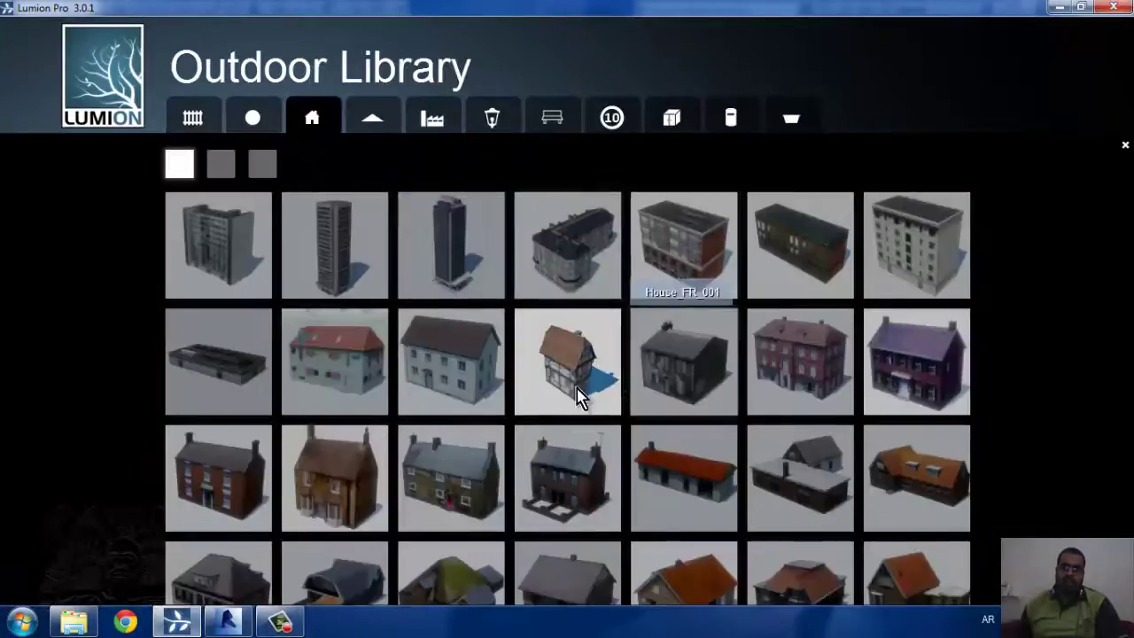
click(423, 131)
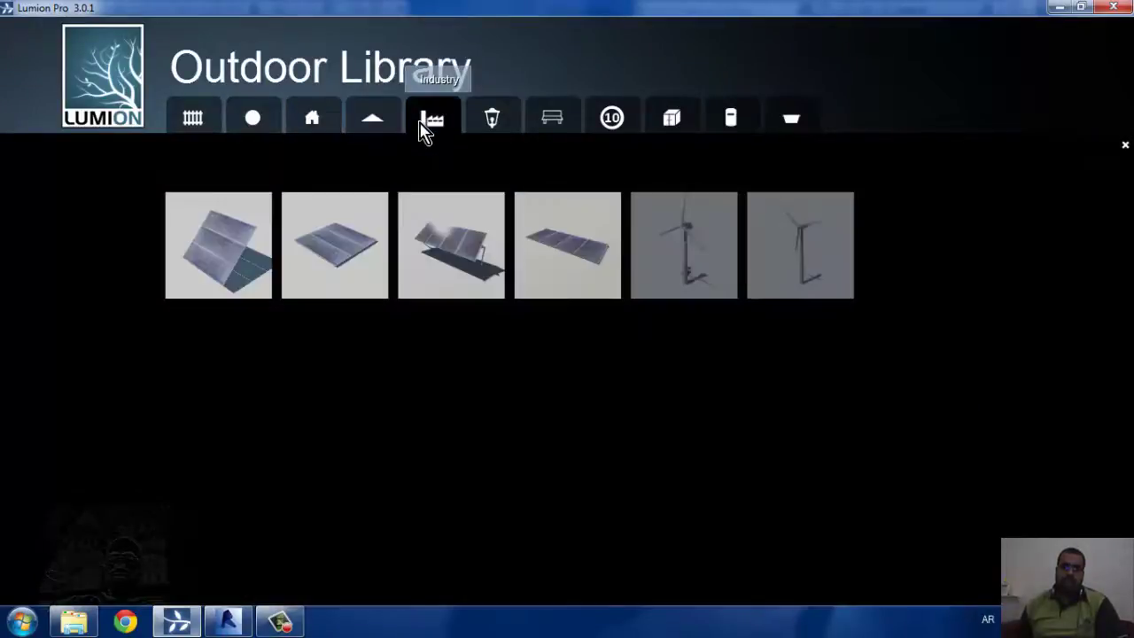
click(500, 124)
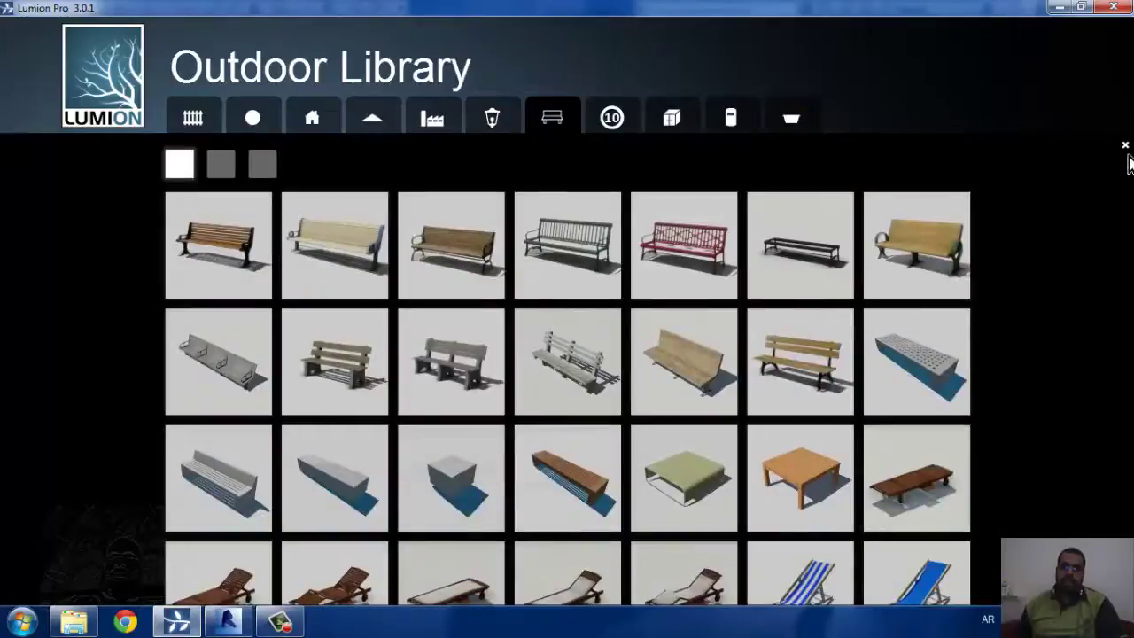
click(1125, 149)
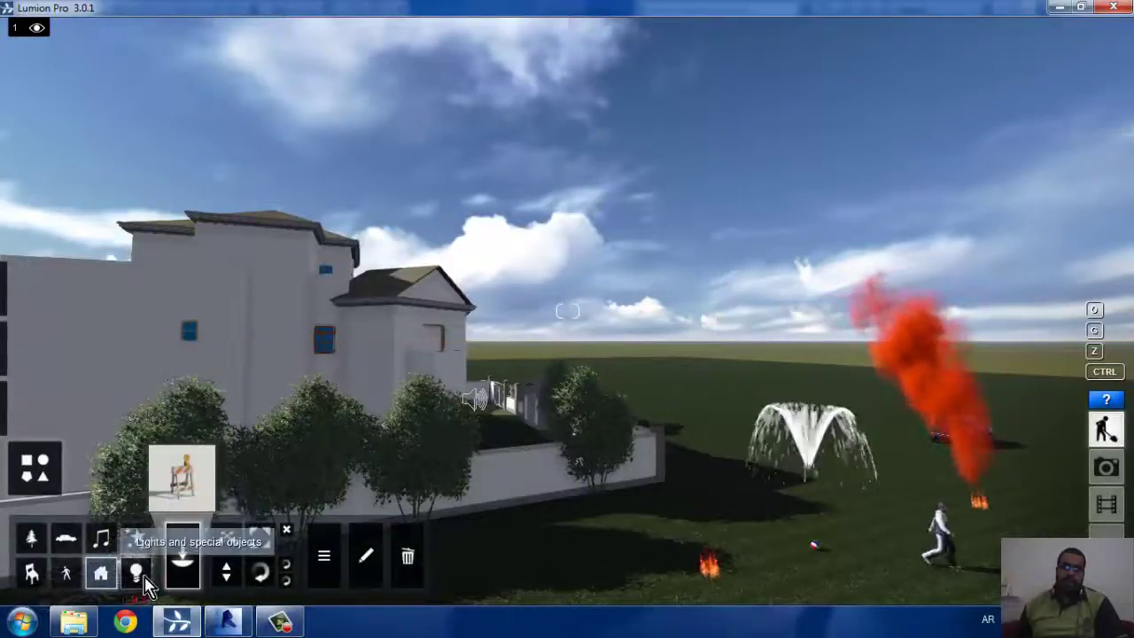
Pick the first spotlight lamp from the Lights And Utilities Library
click(142, 577)
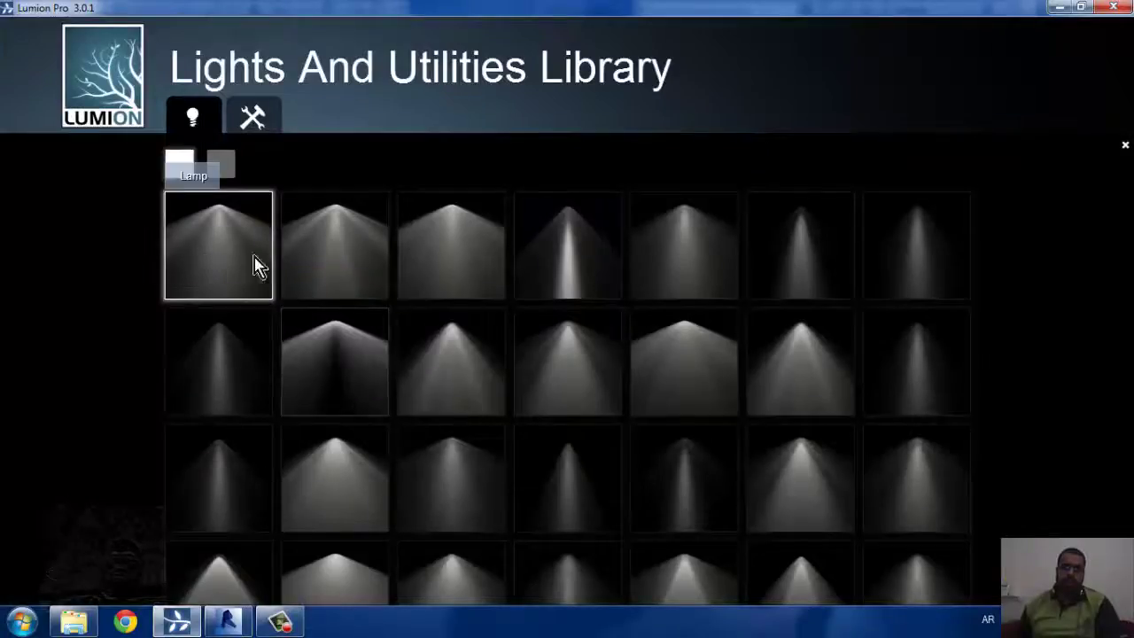
click(257, 266)
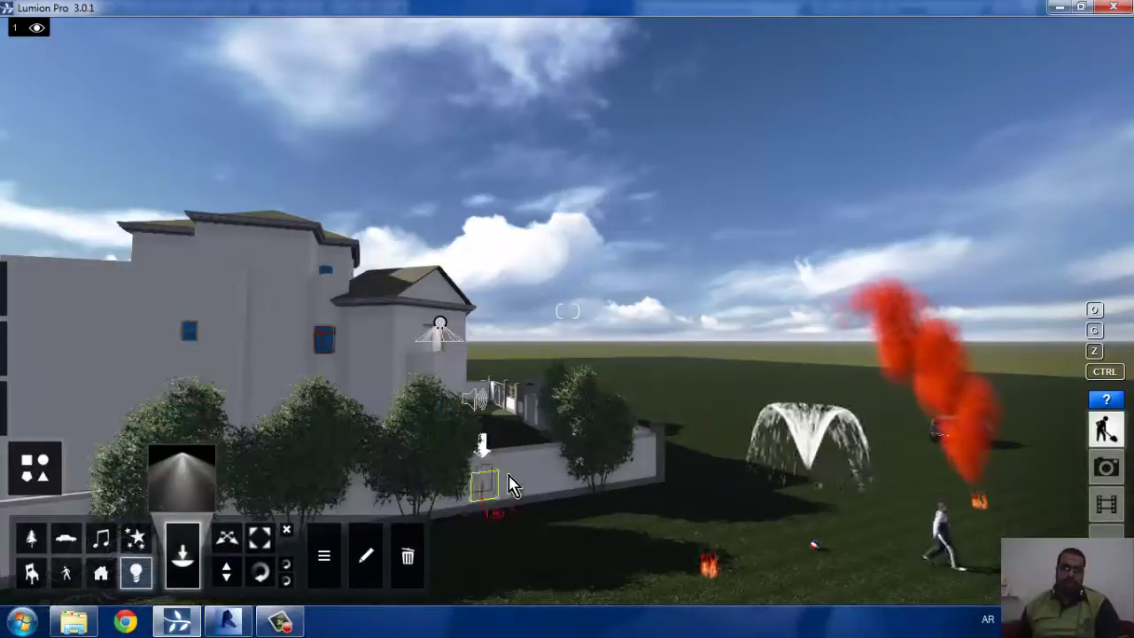
mouse_move(2, 301)
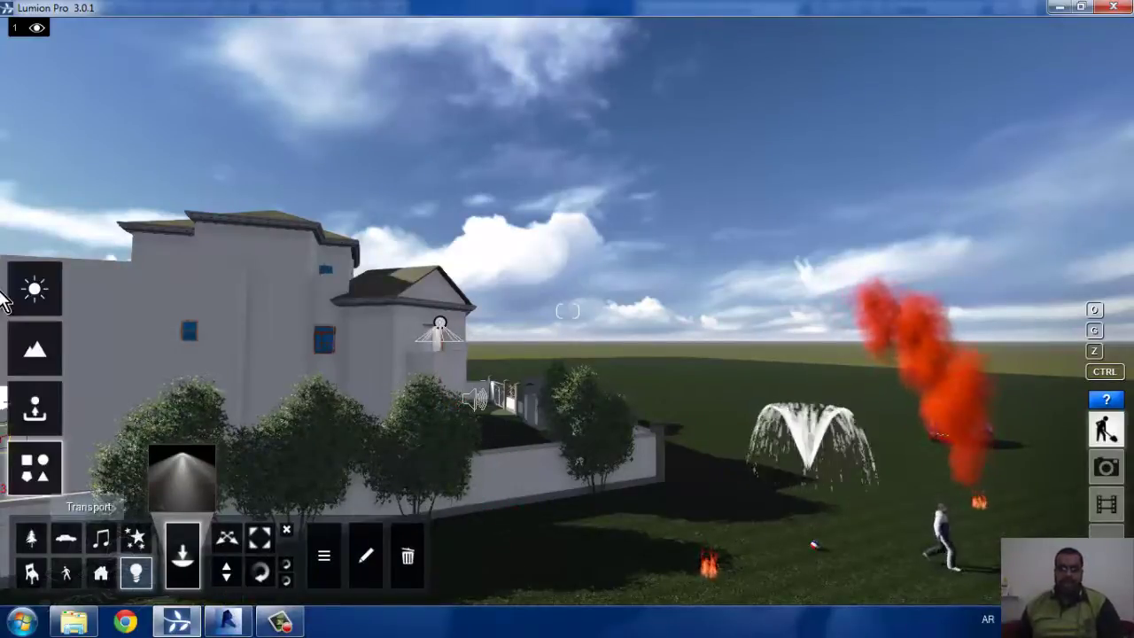
In Weather, lower then raise the sun height, and set cloudiness to 0, then about 1.1
click(33, 301)
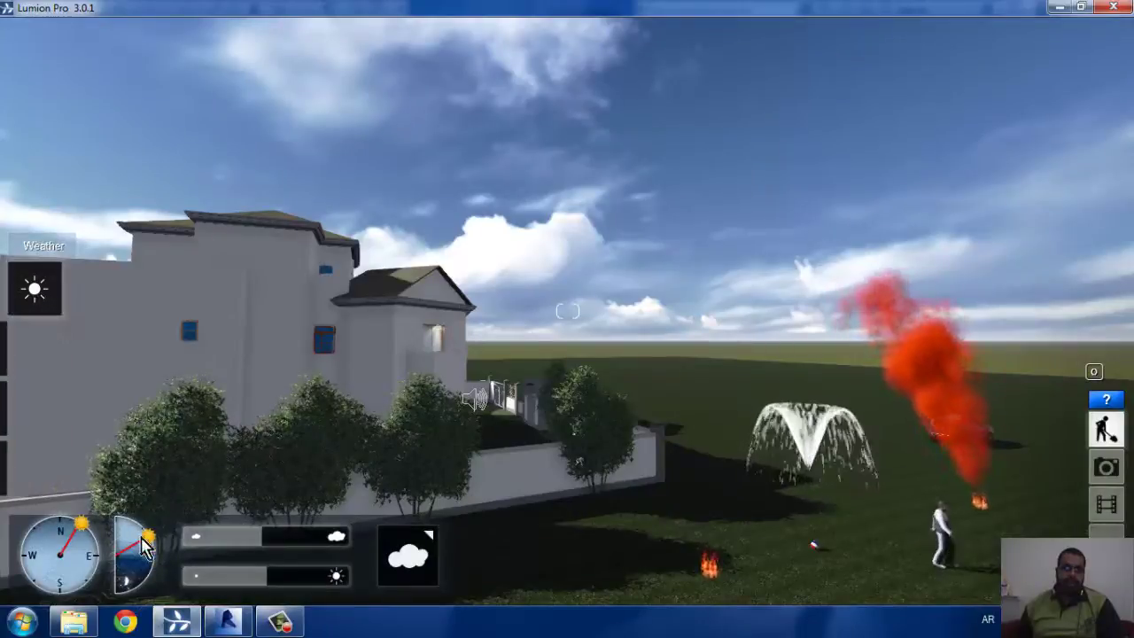
drag(142, 584, 117, 588)
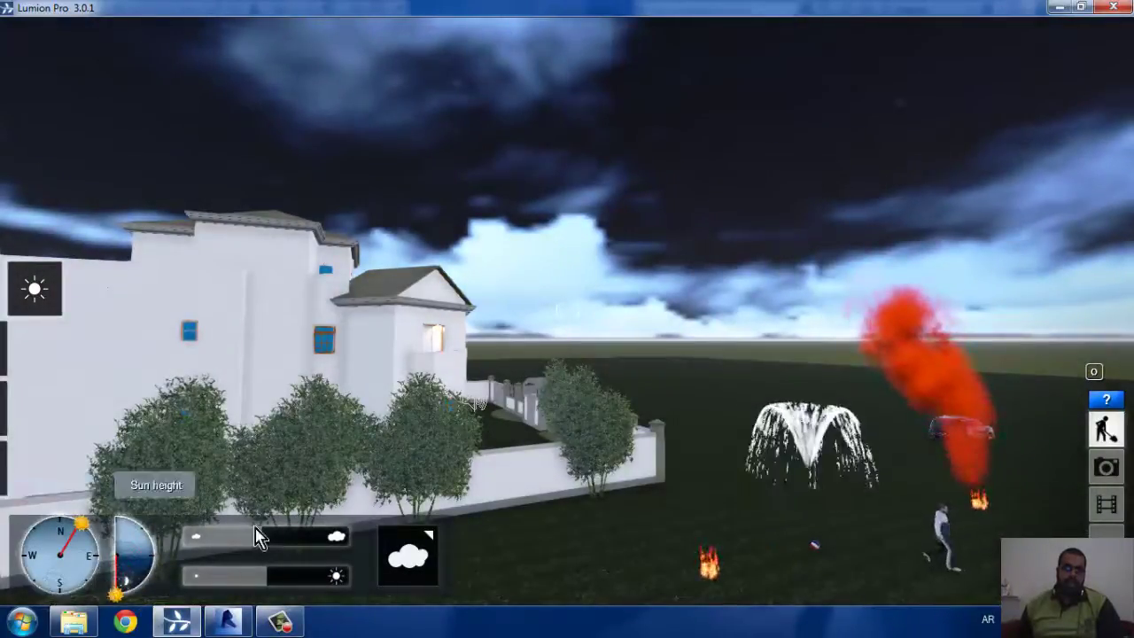
drag(262, 551, 177, 544)
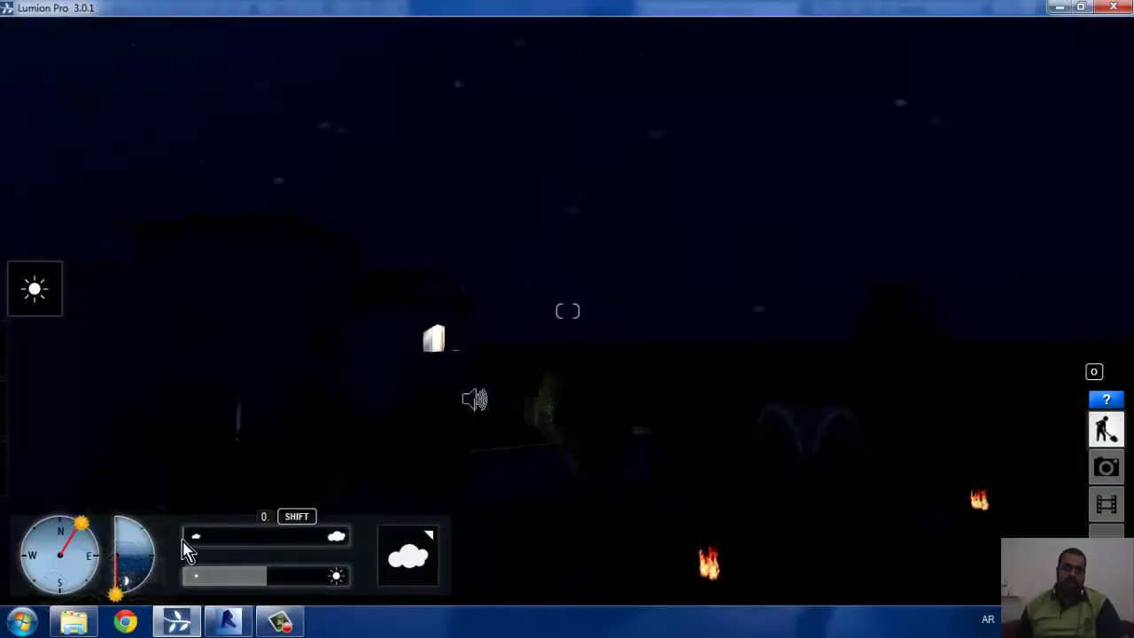
drag(250, 556, 277, 557)
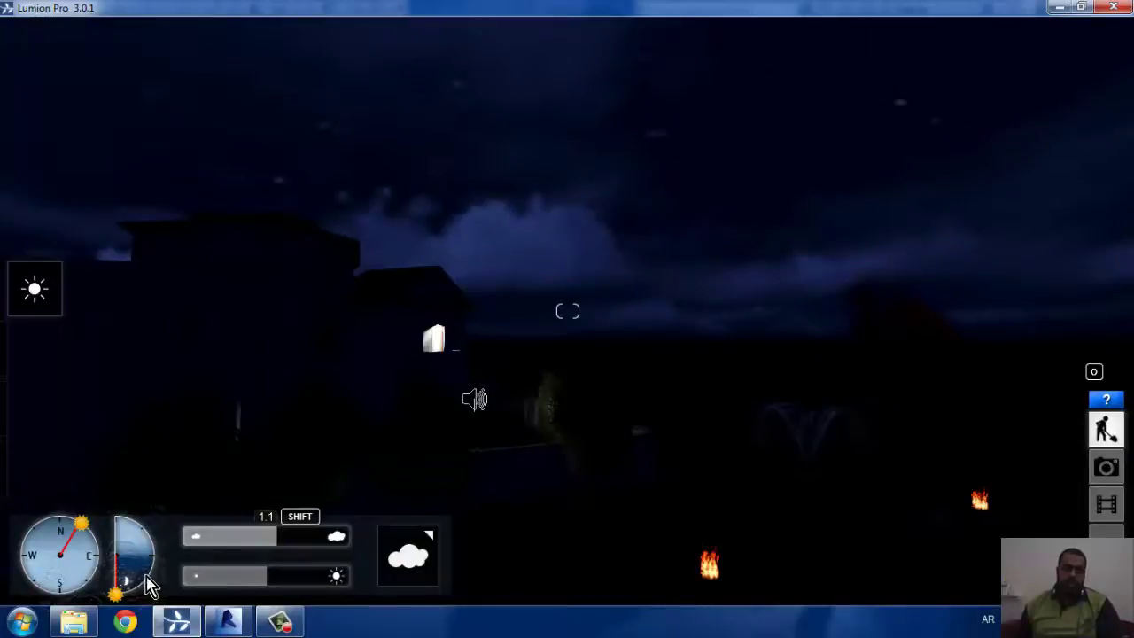
drag(151, 560, 133, 531)
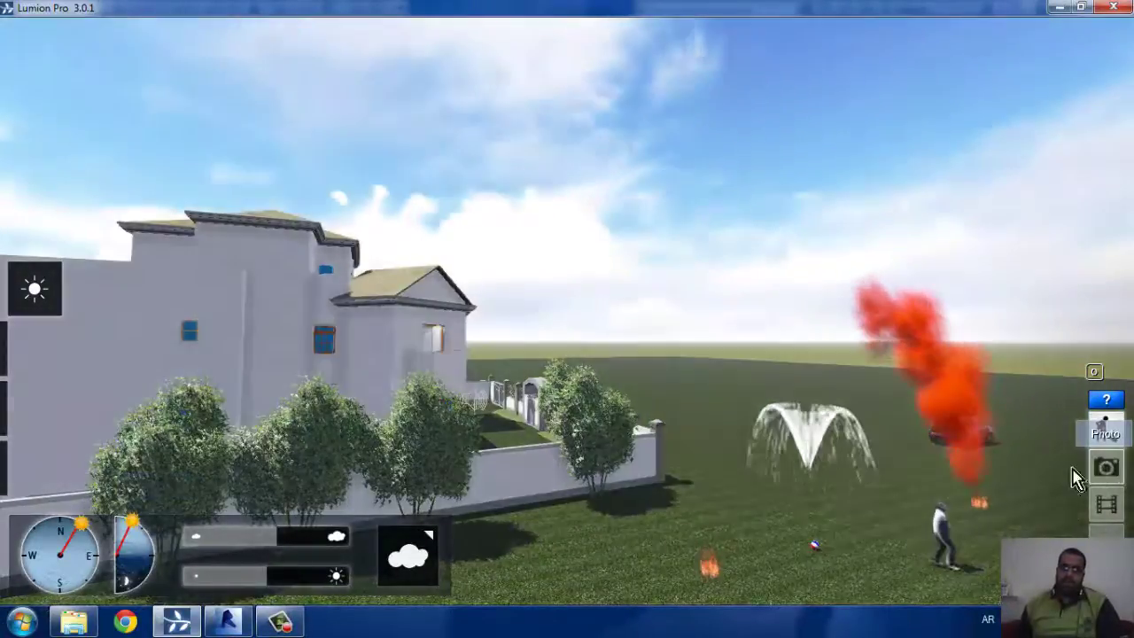
Reframe the view in Photo mode, then move to Movie mode's empty clip slots
click(1075, 478)
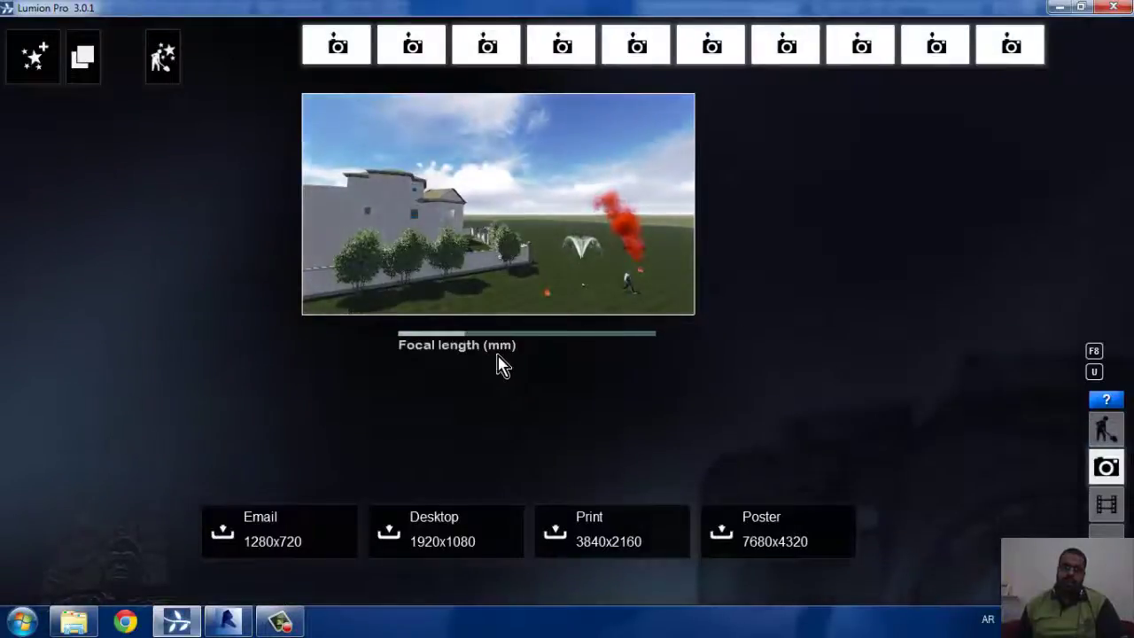
key(a)
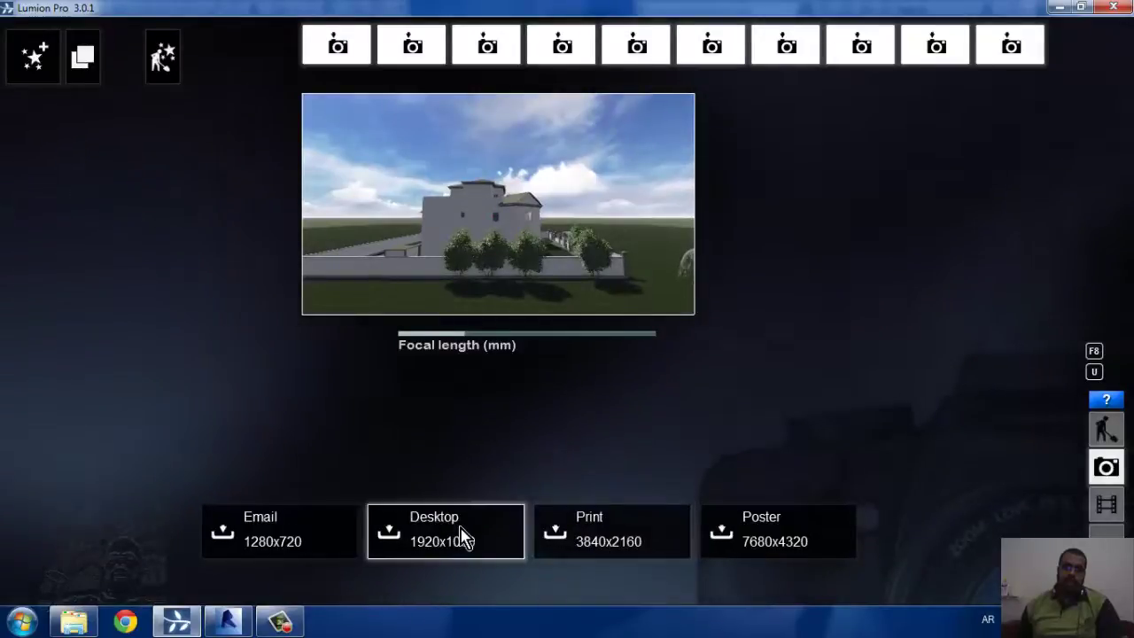
click(1105, 510)
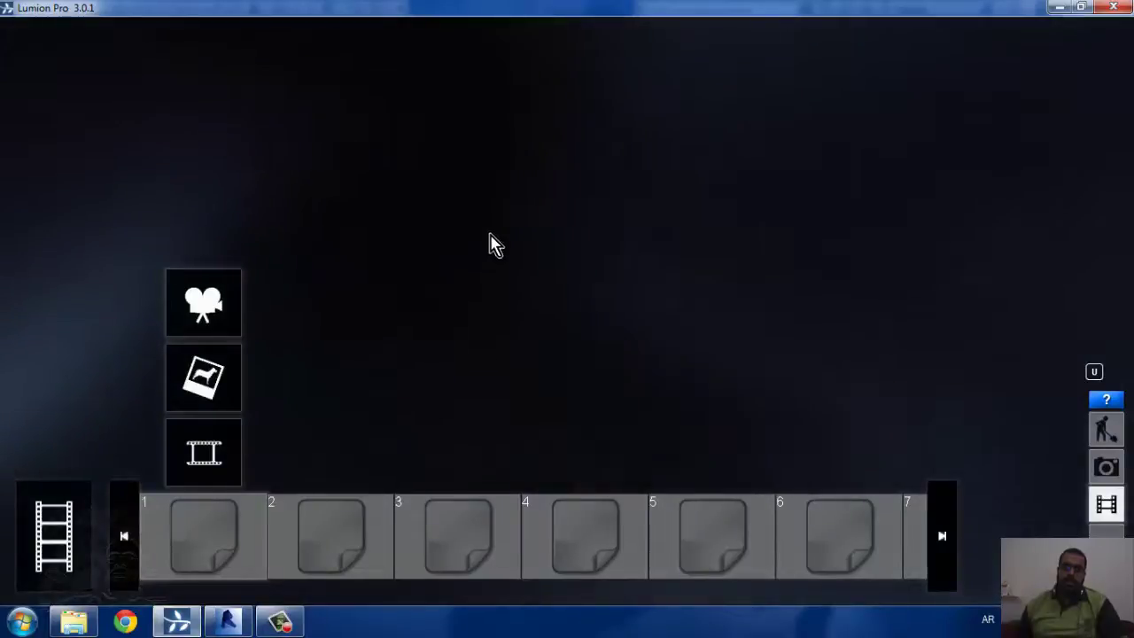
Record a 14.6-second clip in the first slot from three keyframes around the villa
click(218, 315)
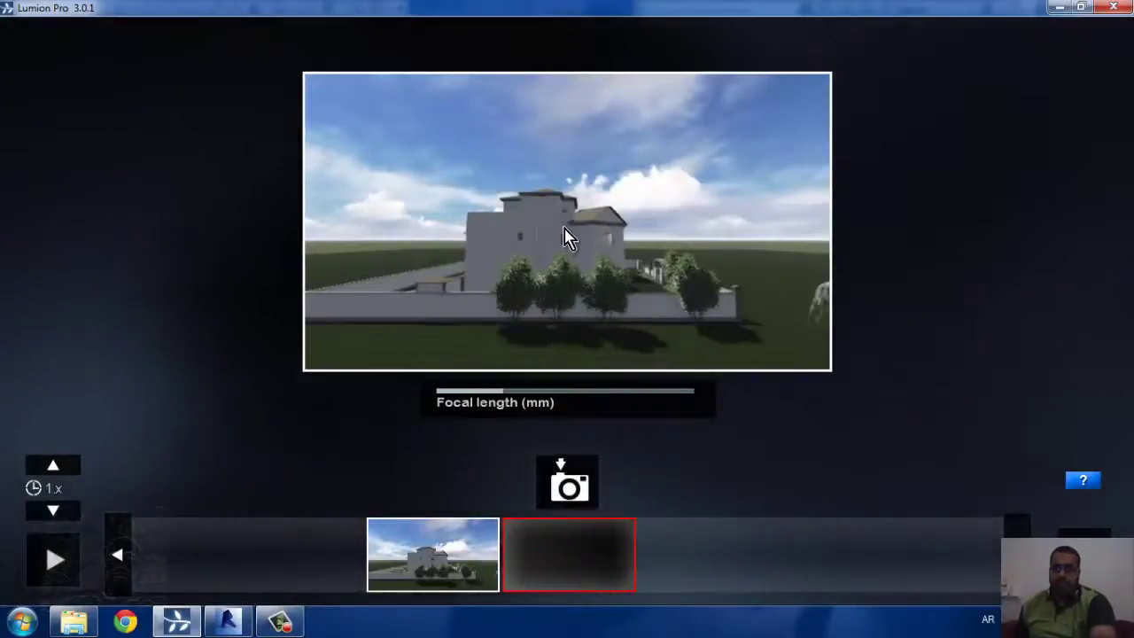
click(567, 491)
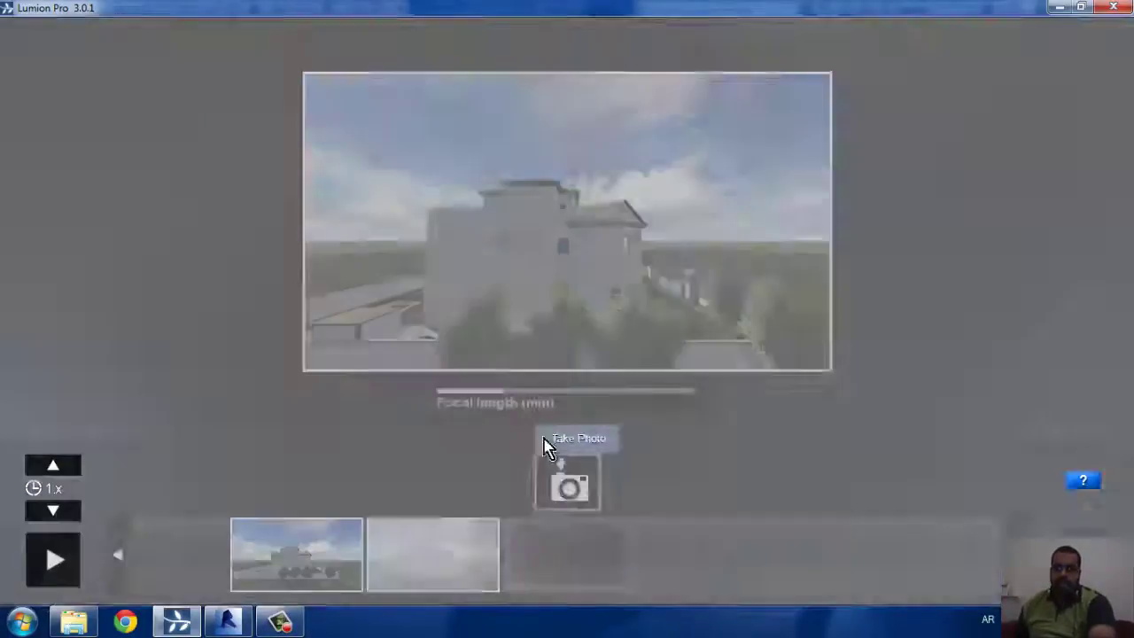
mouse_move(516, 266)
right_down()
mouse_move(440, 238)
mouse_move(433, 250)
right_up()
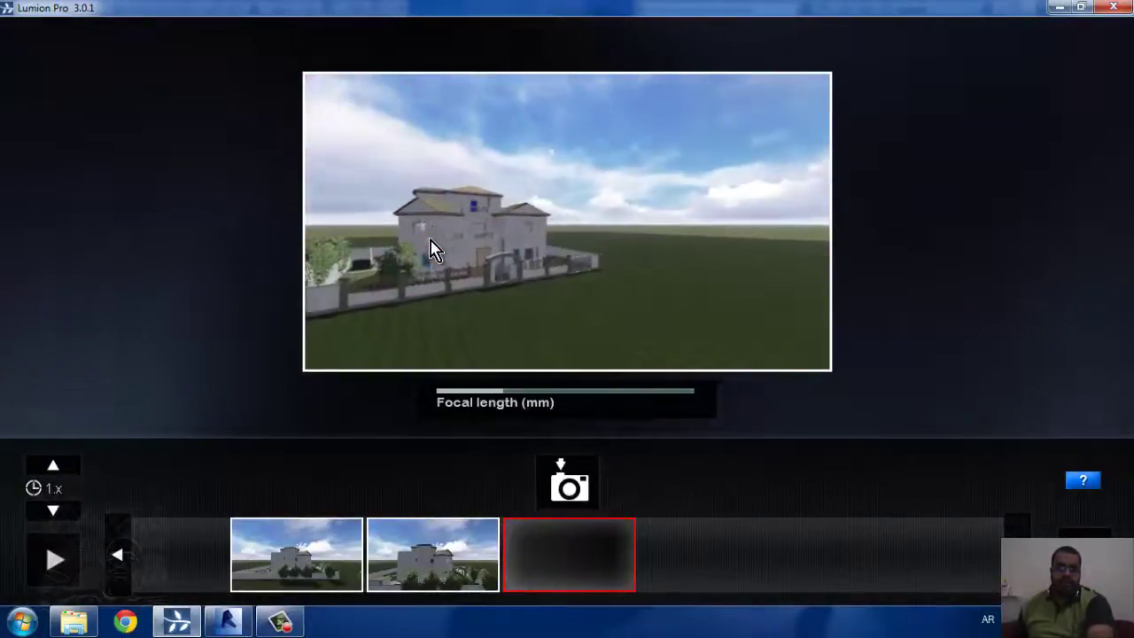
click(585, 481)
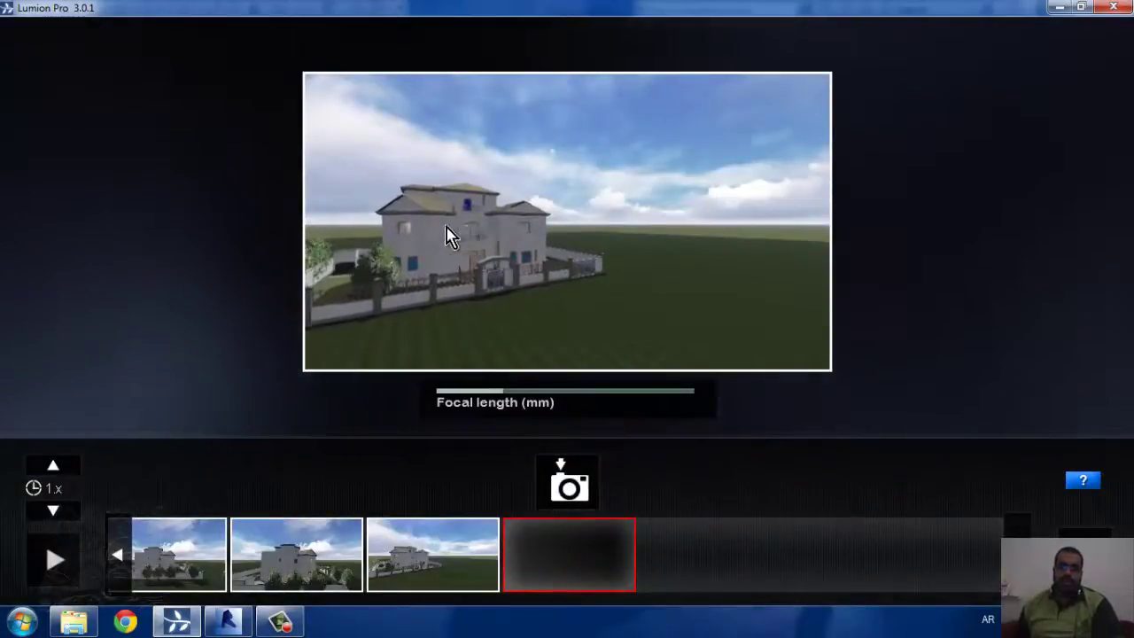
middle_drag(448, 235, 478, 228)
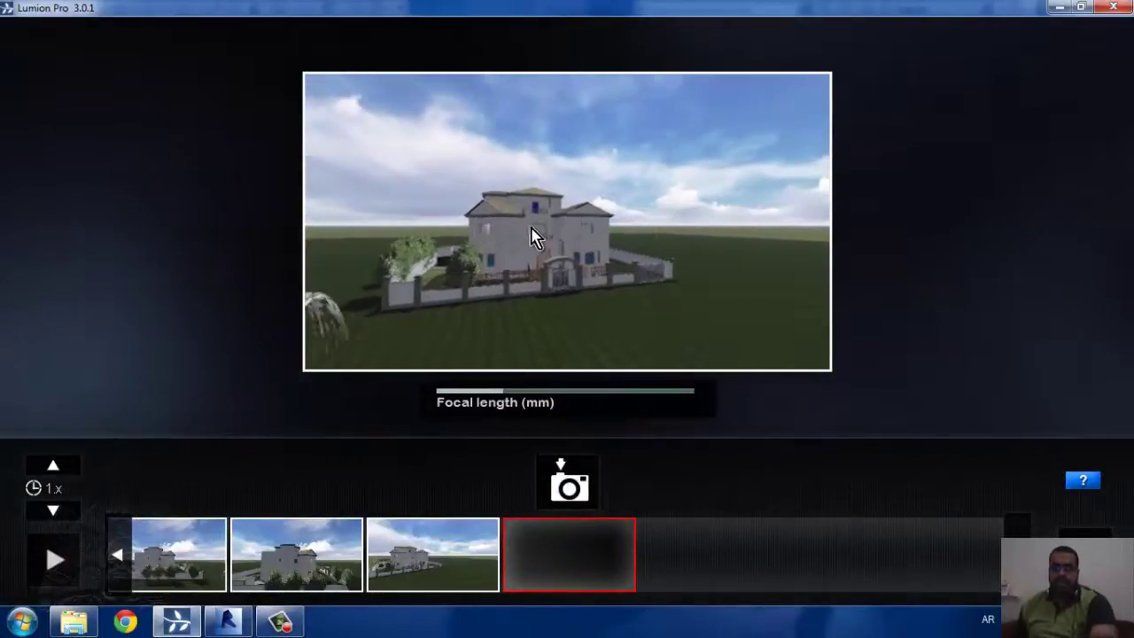
click(581, 487)
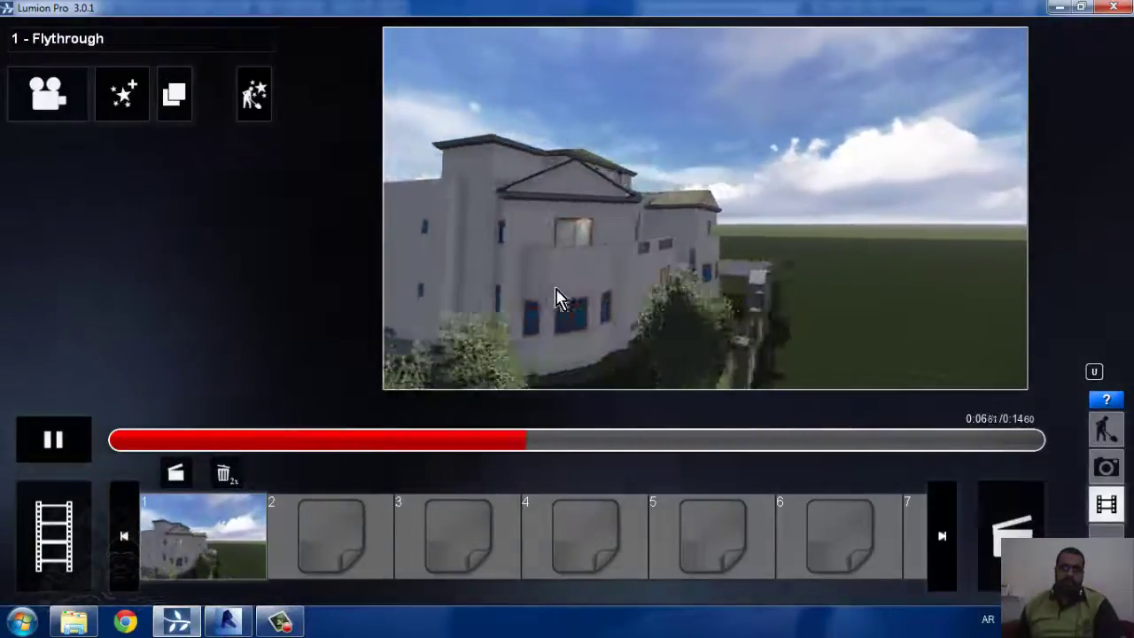
Add a Weather > Rain effect to the Flythrough clip
click(255, 104)
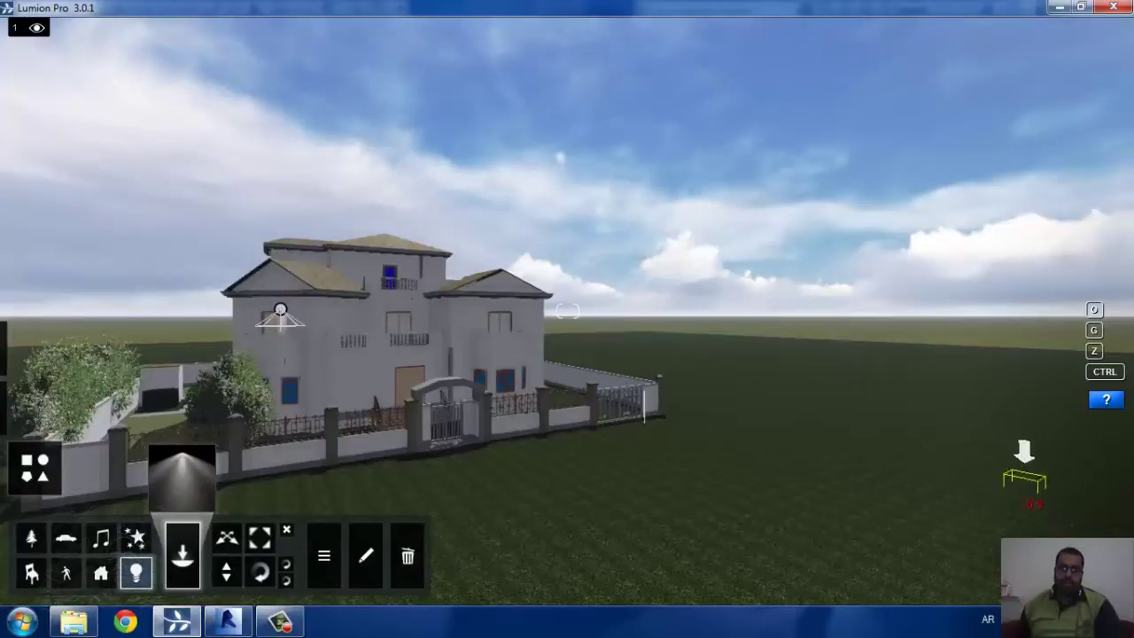
click(1102, 525)
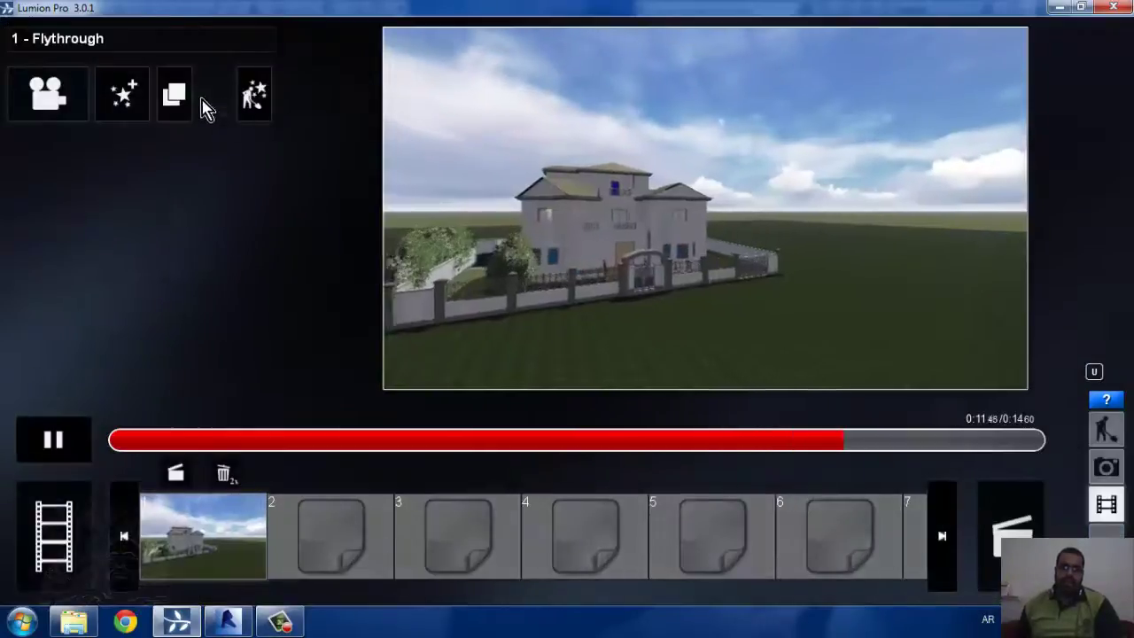
click(128, 97)
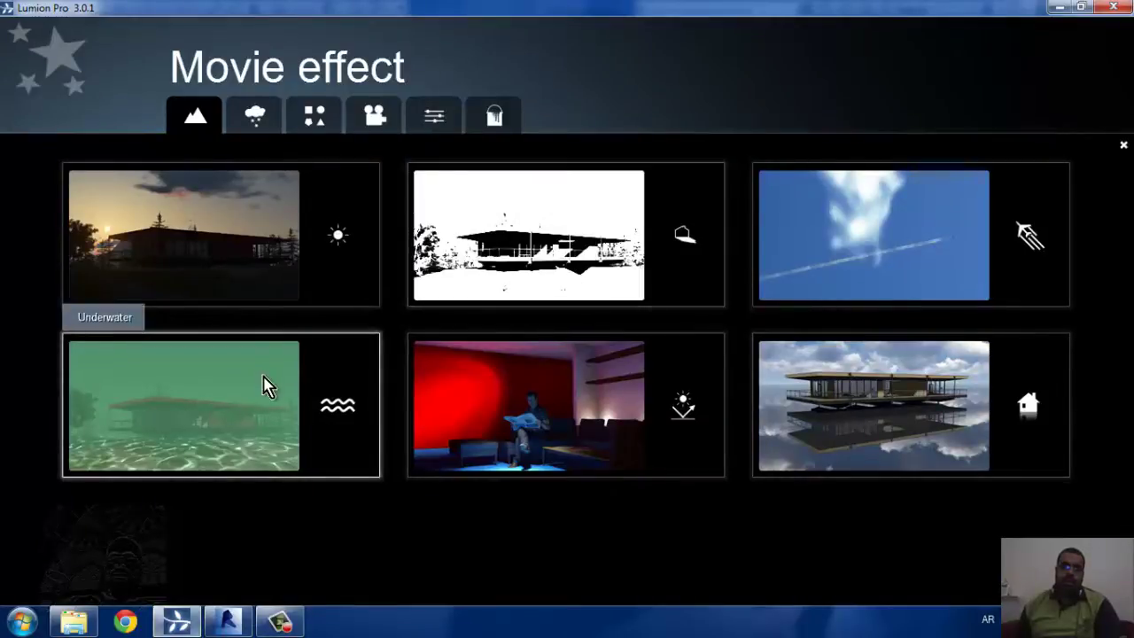
click(258, 128)
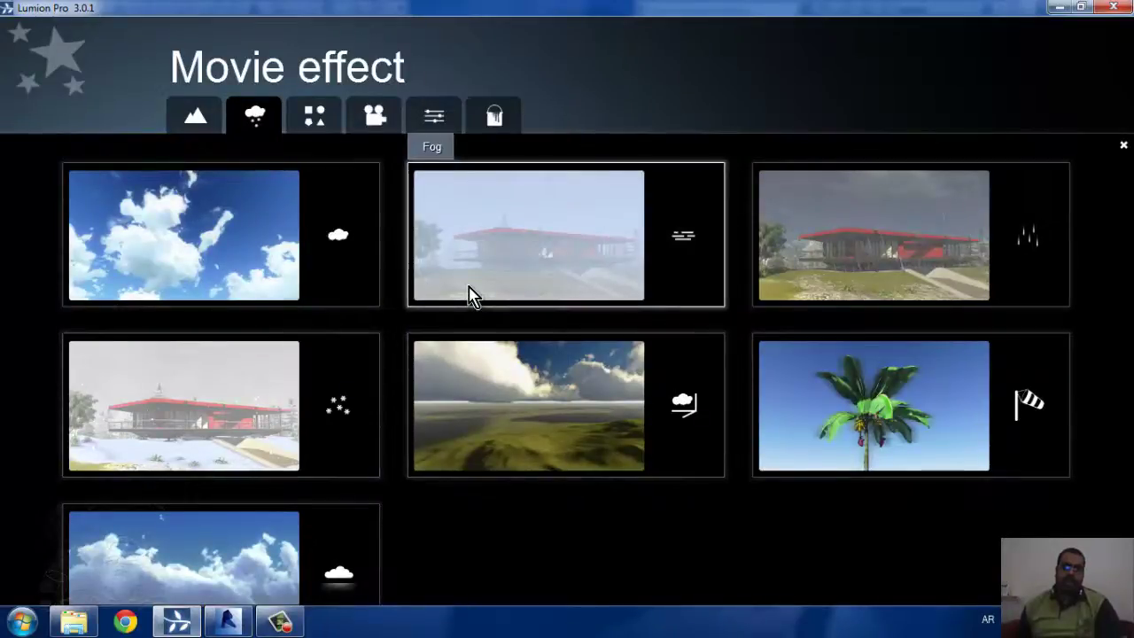
click(819, 274)
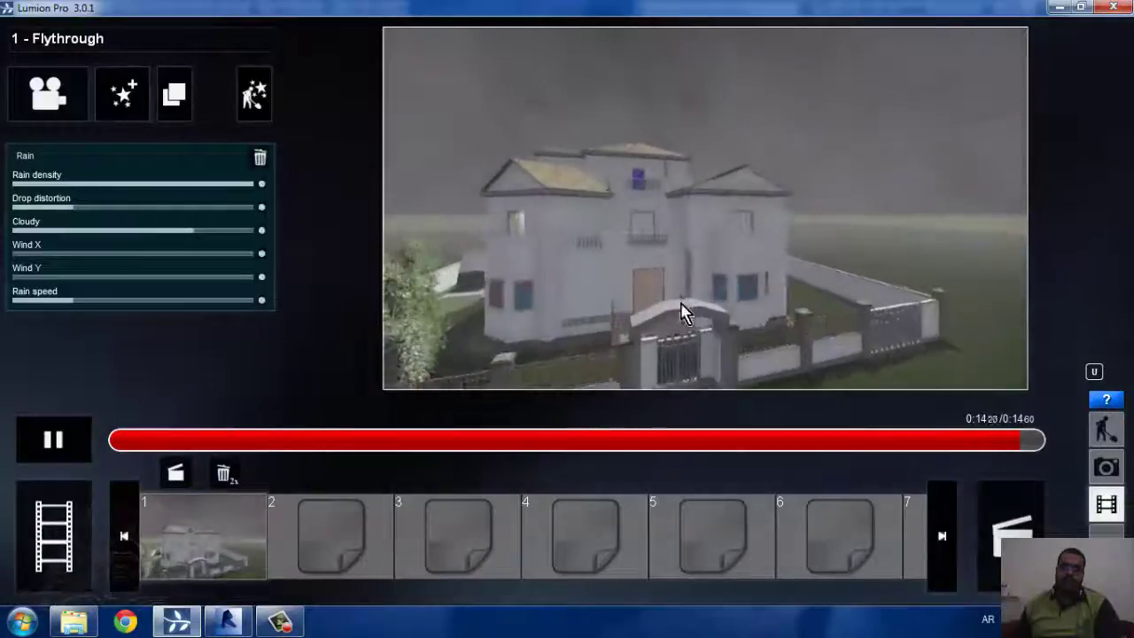
Add an Objects > Animate objects effect to the clip
click(130, 110)
click(330, 119)
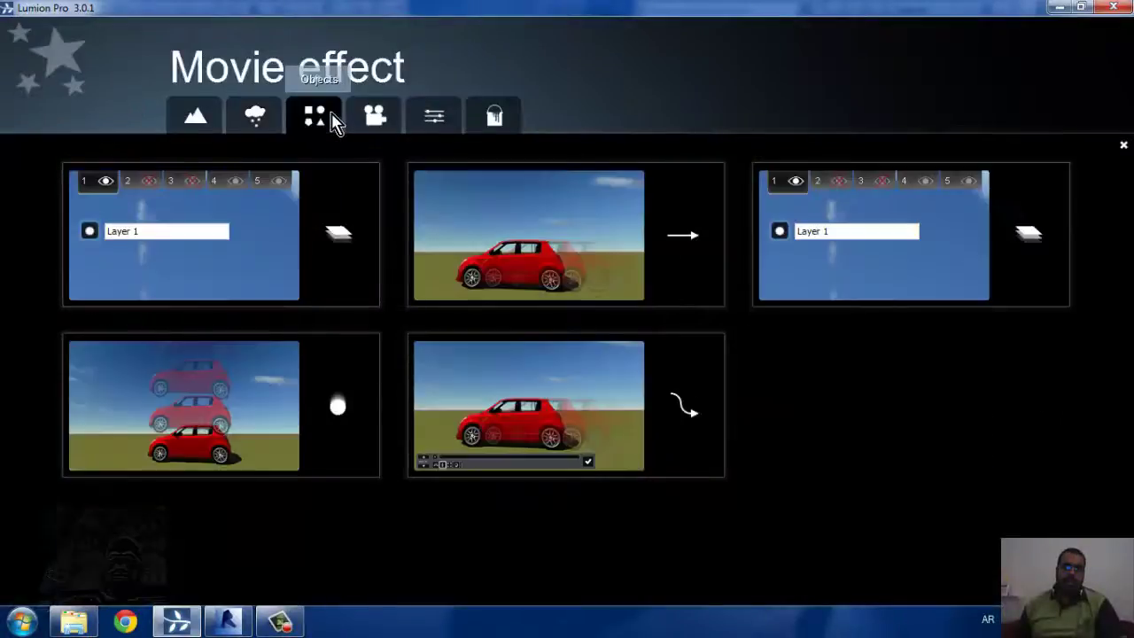
click(521, 262)
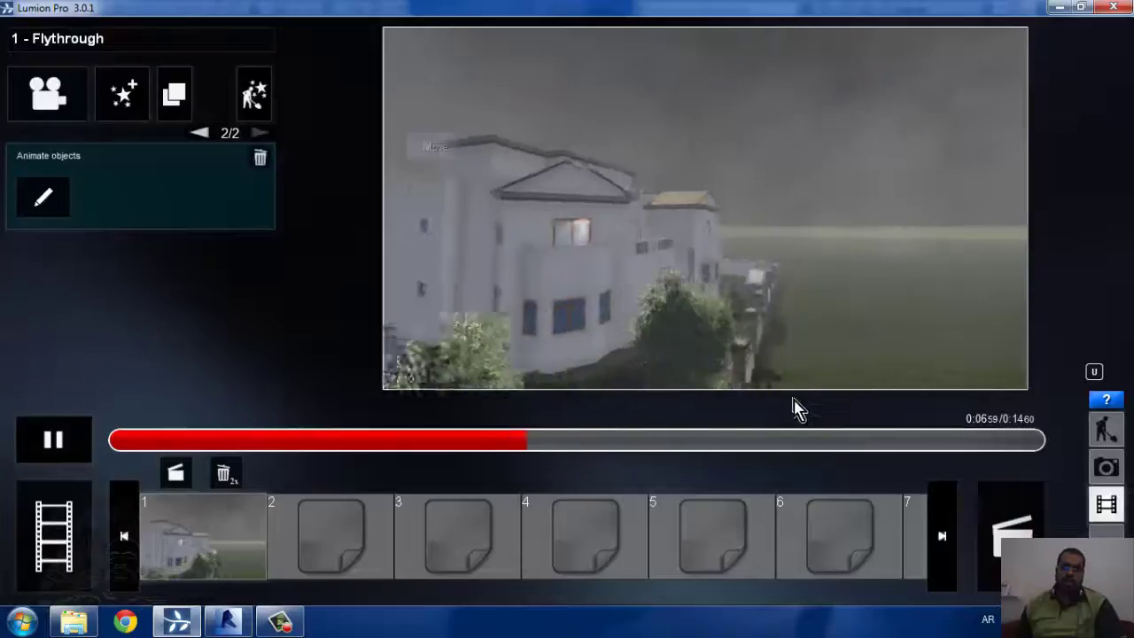
Animate the person figure by the red smoke to move to the lawn's far left
click(53, 207)
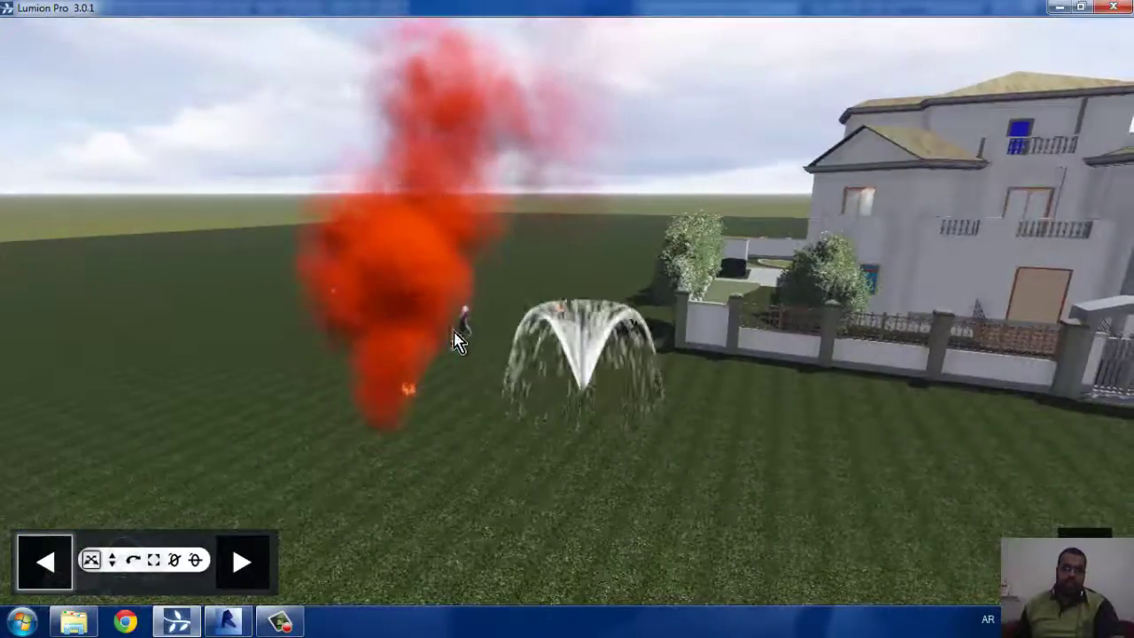
click(463, 337)
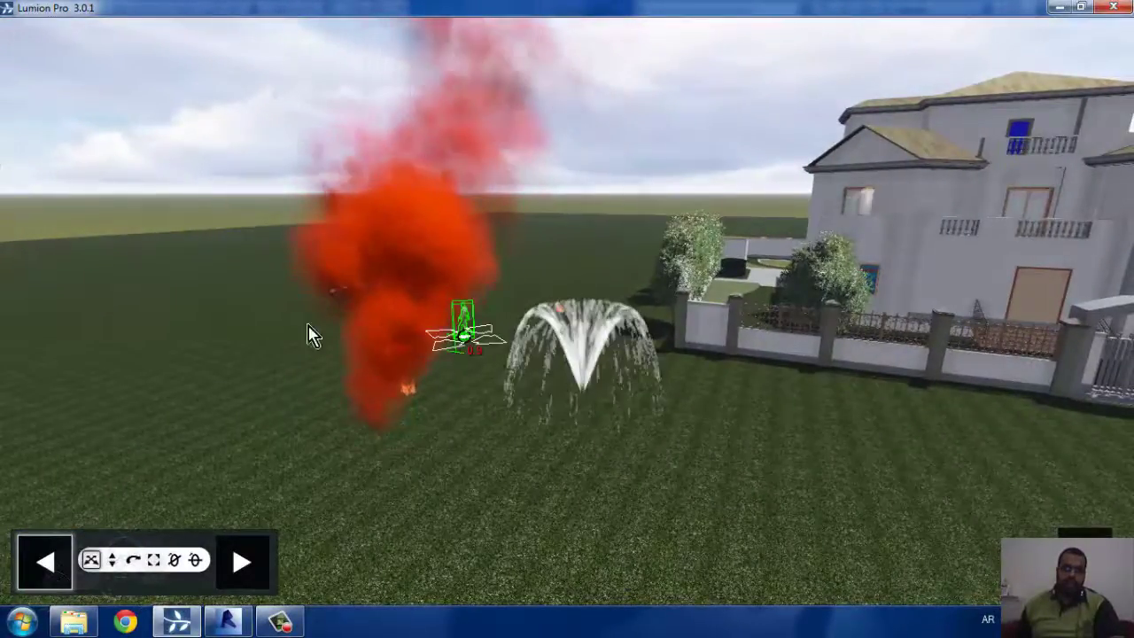
mouse_move(310, 335)
mouse_down()
mouse_move(89, 403)
mouse_move(84, 394)
mouse_up()
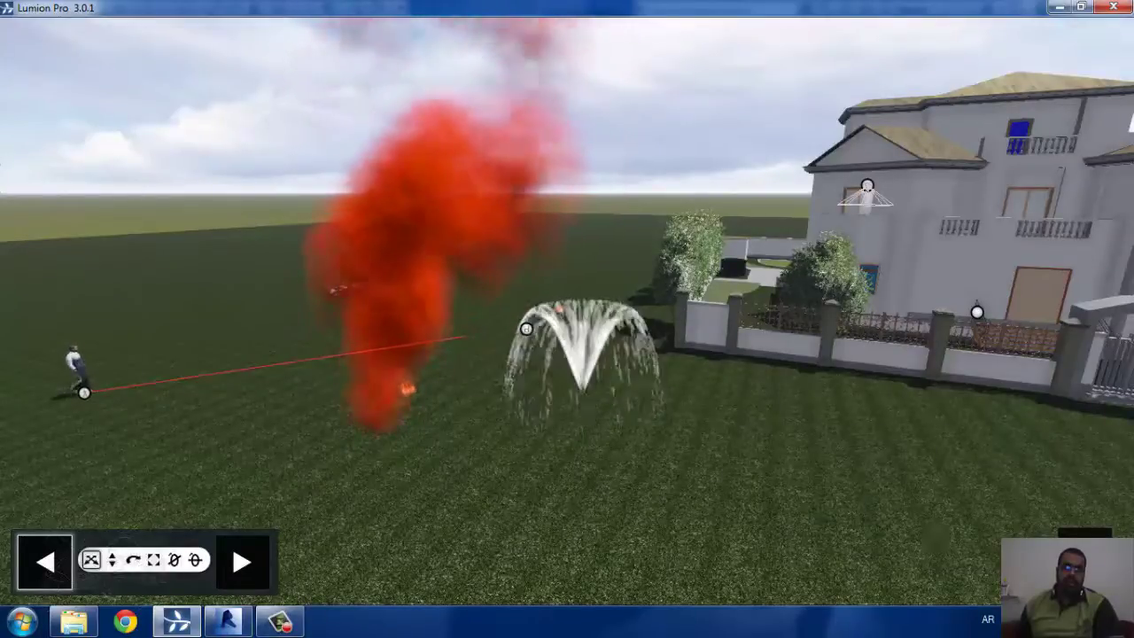
click(1084, 545)
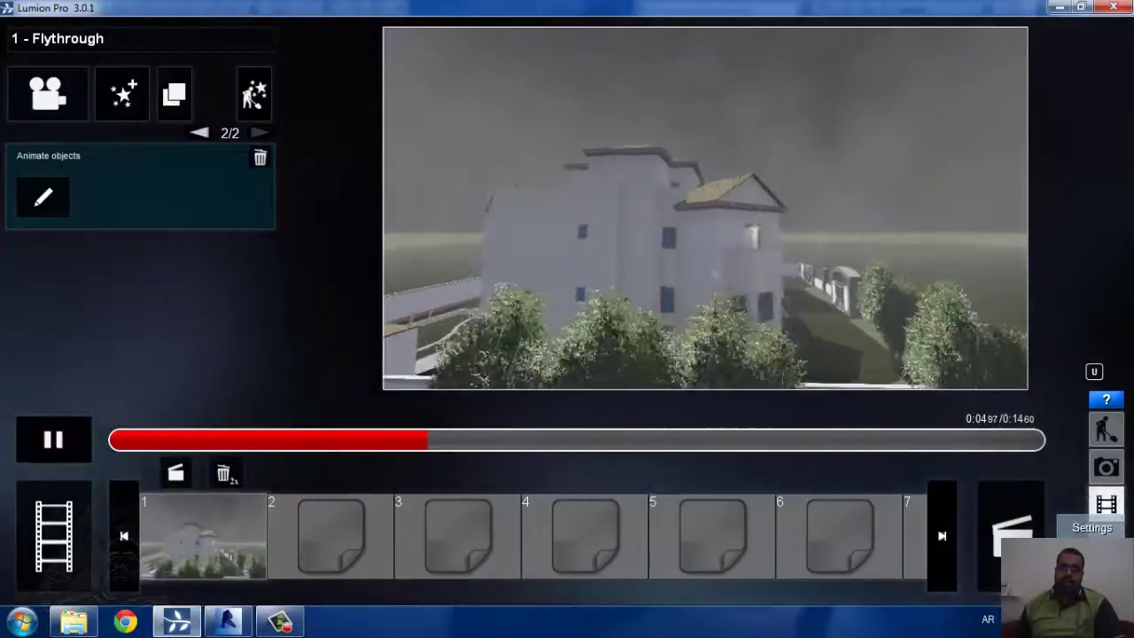
click(1106, 542)
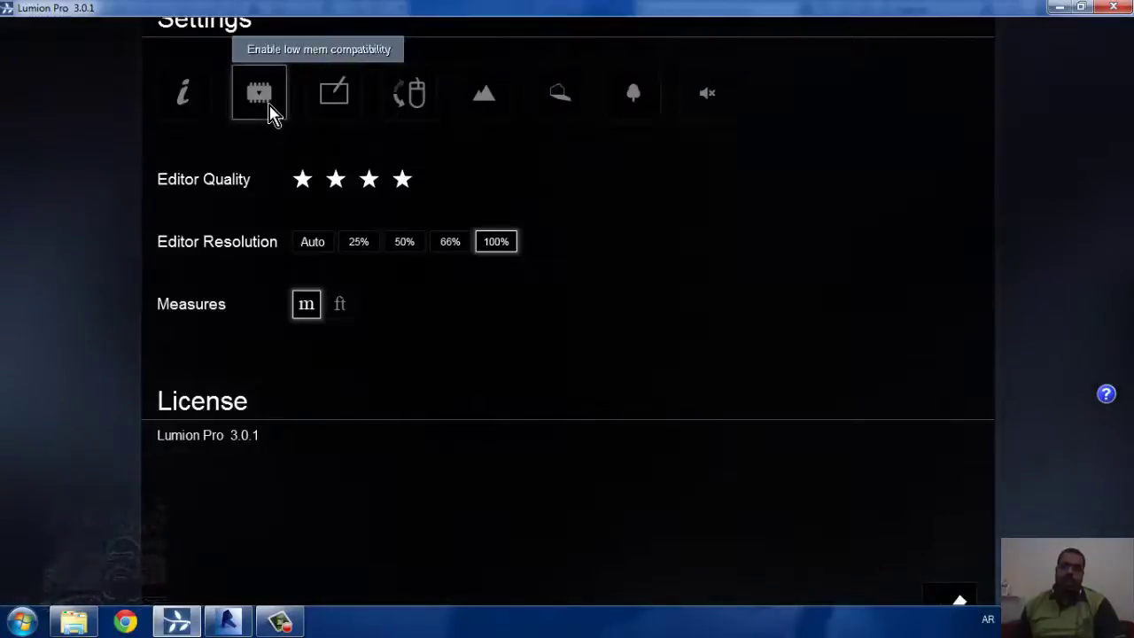
click(190, 95)
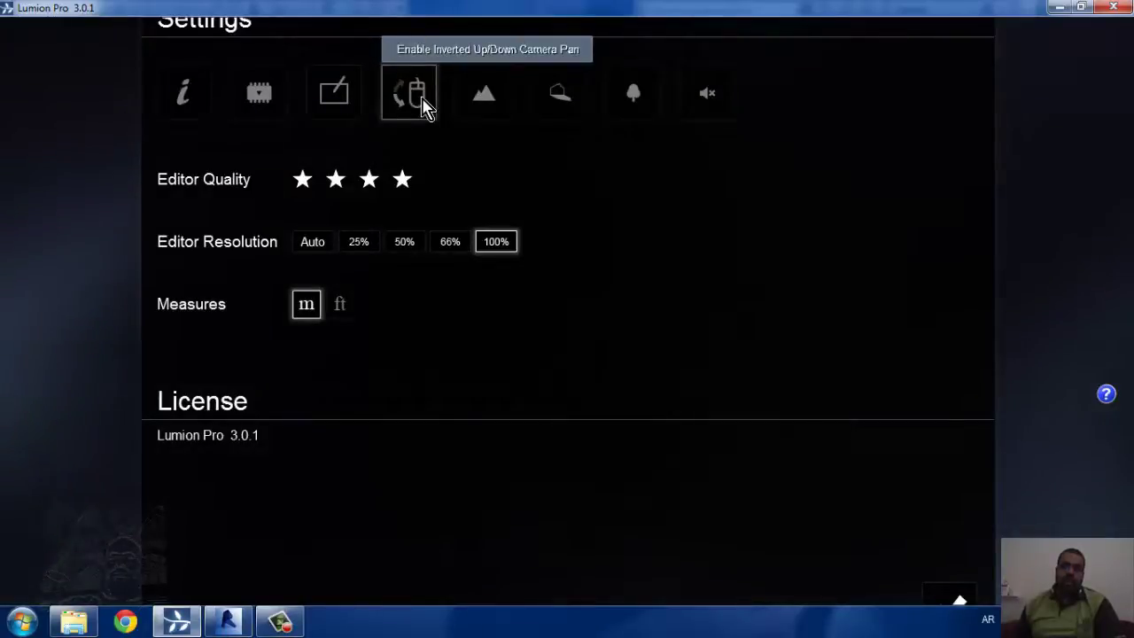
click(955, 599)
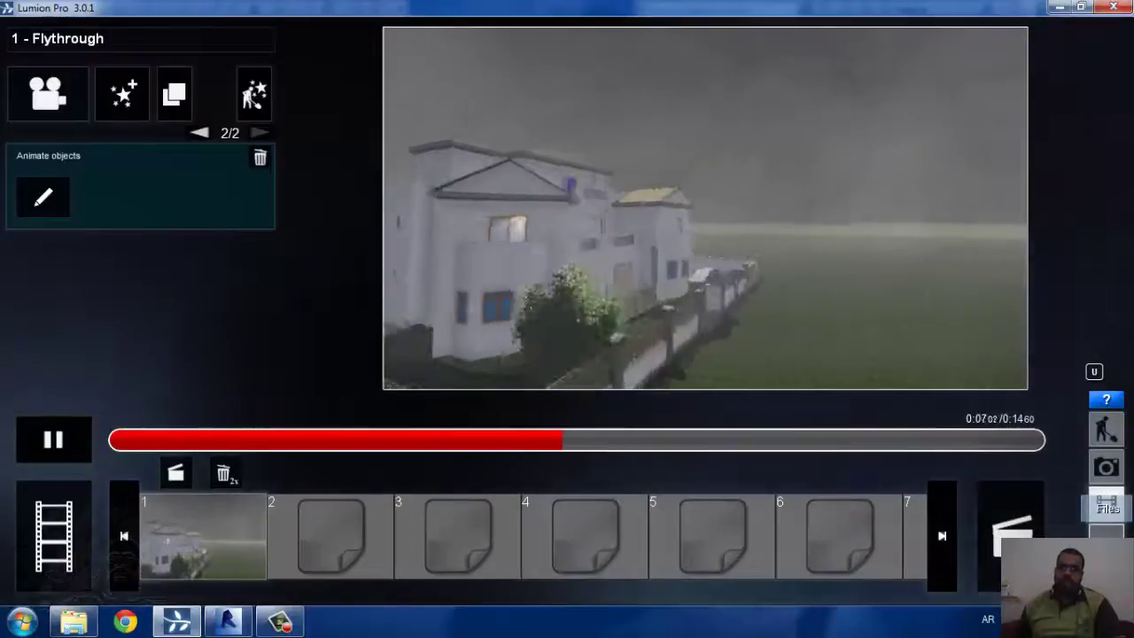
Back out of the scene Files page unsaved, then bring up the whole-movie MP4 export options
click(1107, 502)
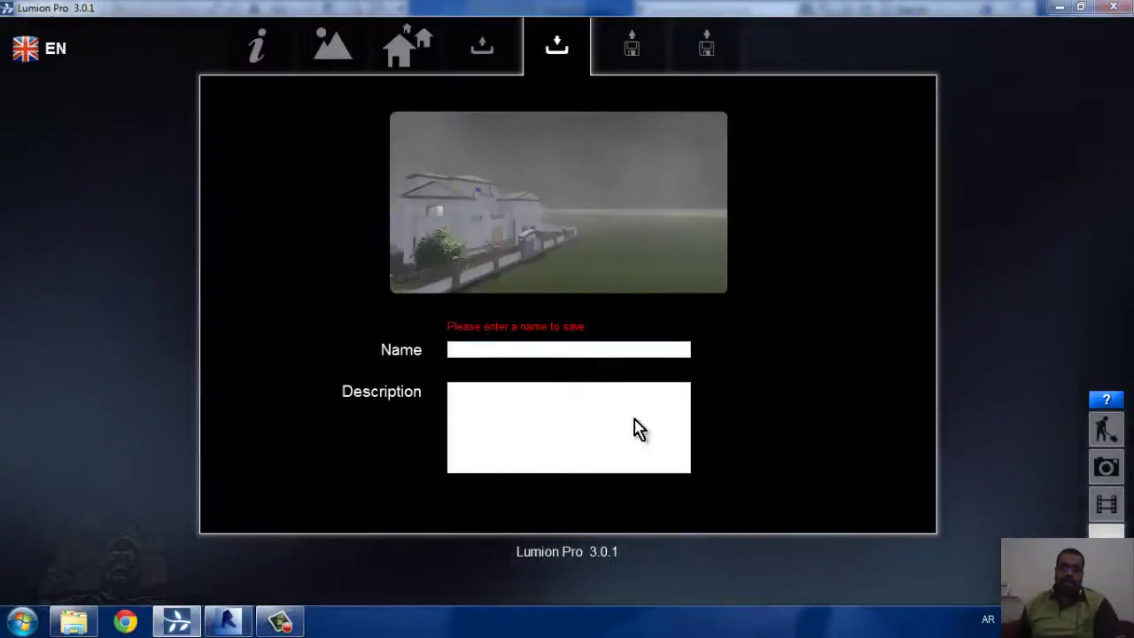
click(1107, 509)
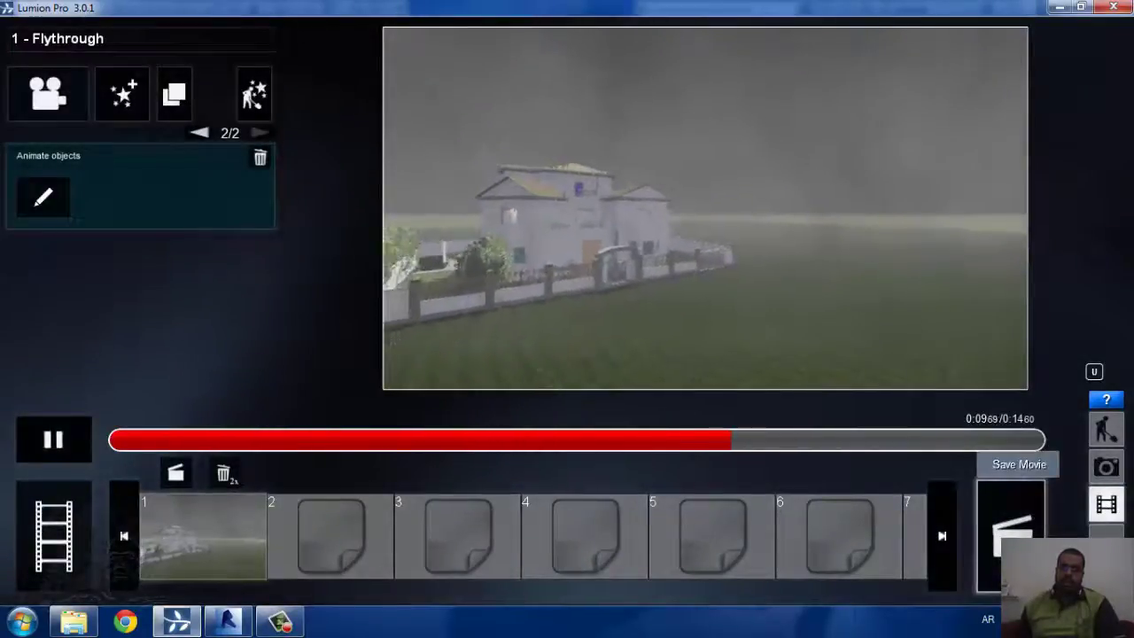
click(1001, 532)
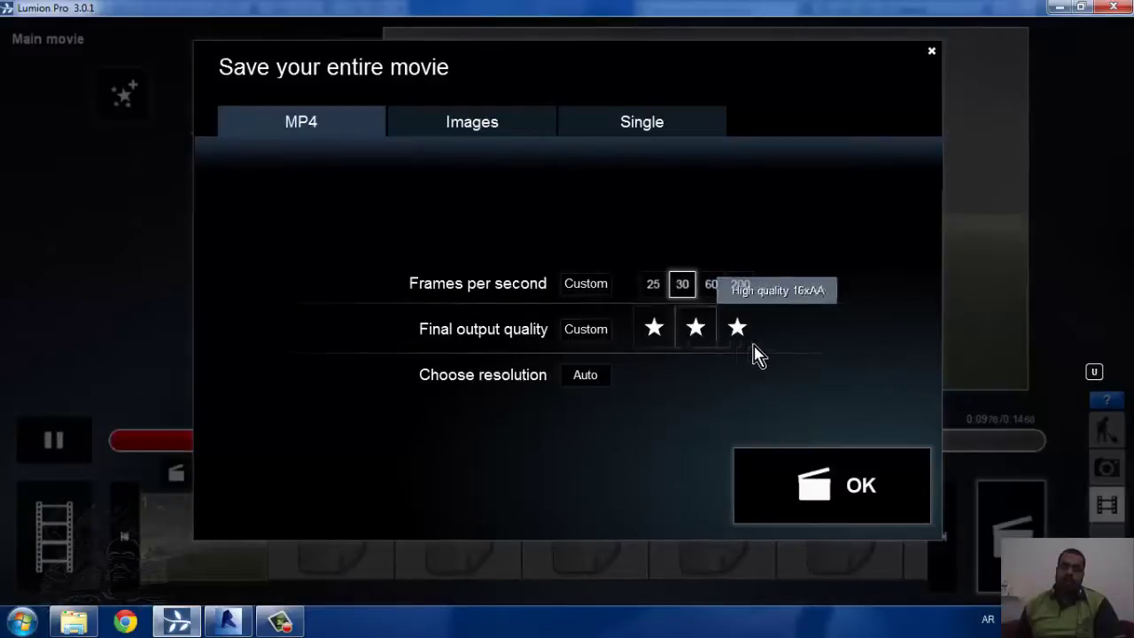
Pick the 720p custom resolution and save the MP4 movie file to the Desktop
click(596, 382)
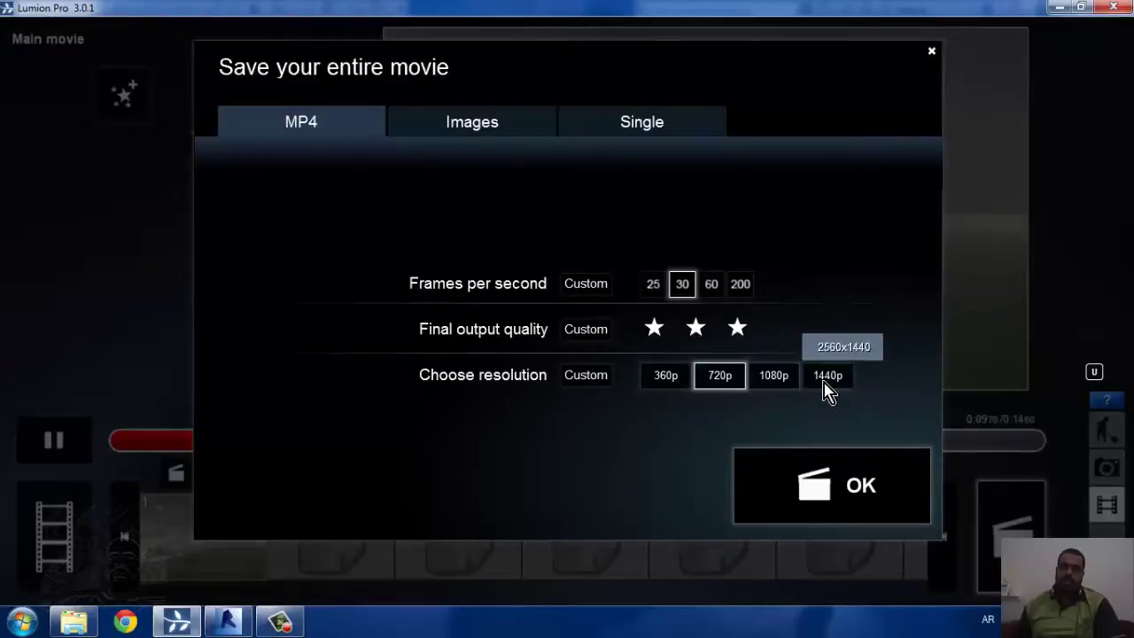
click(862, 484)
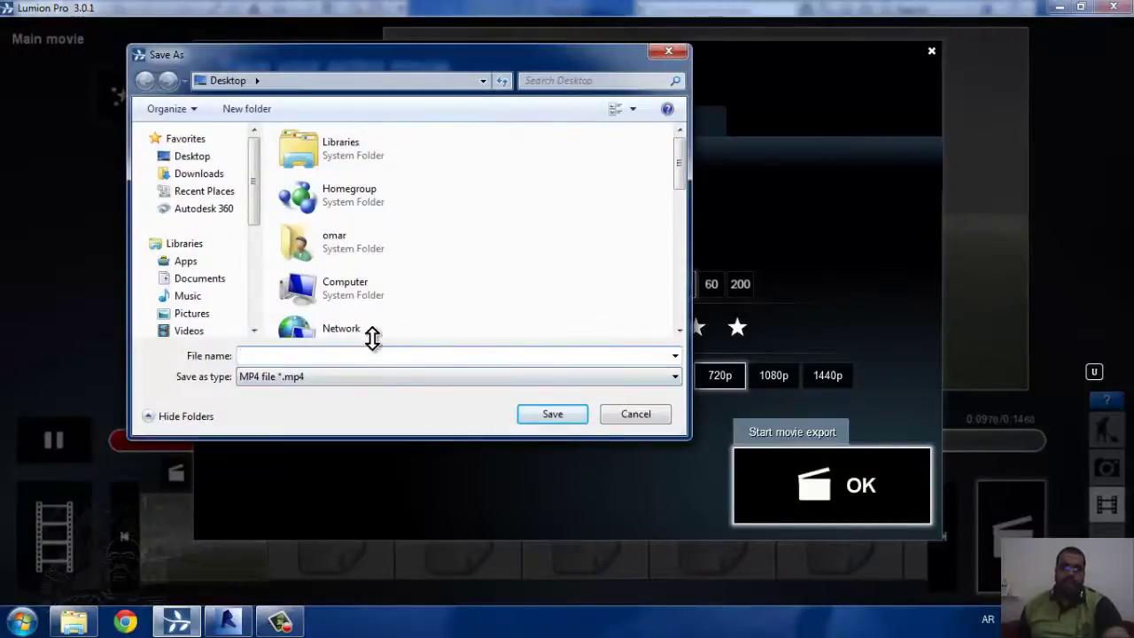
text(ش)
click(551, 424)
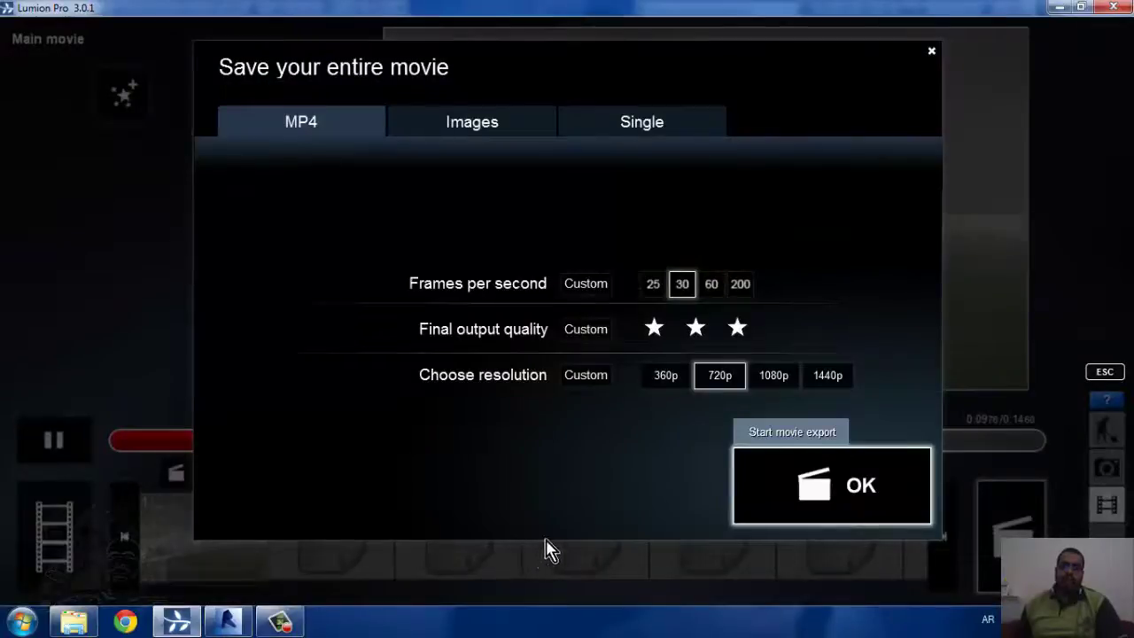
Let the 1280x720 MP4 flythrough render begin with 16x anti-aliasing
click(282, 626)
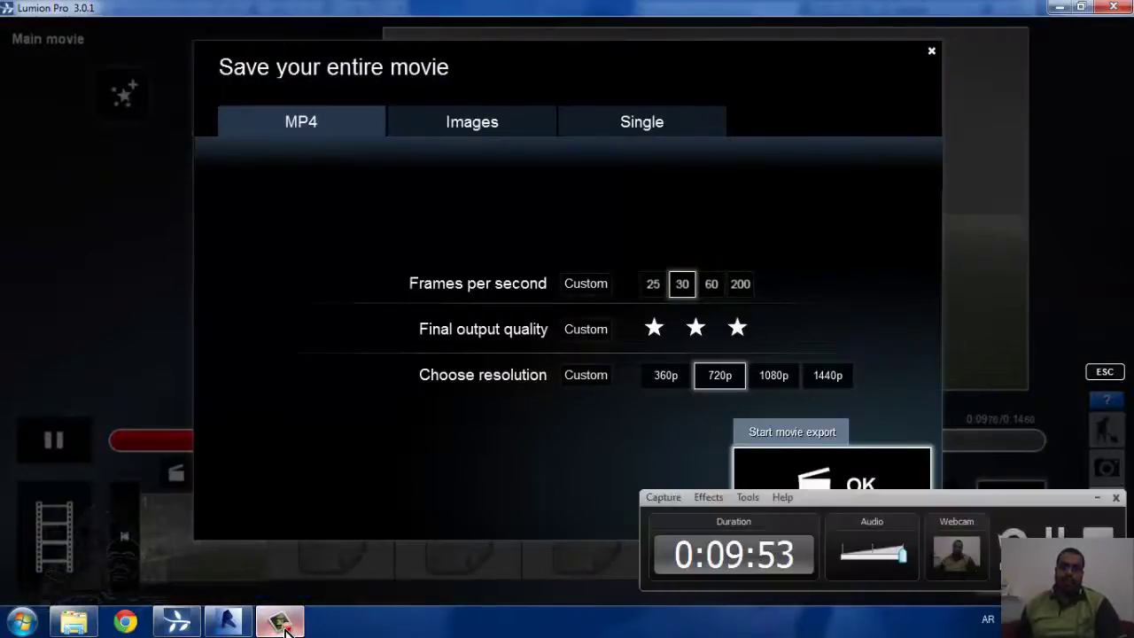